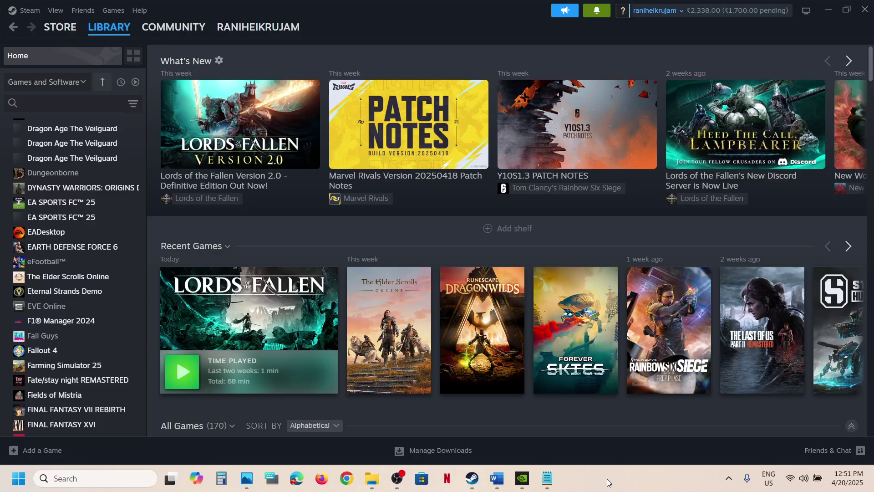
# Open the Lords of the Fallen page in Steam, then bring up the Word fix-steps guide at Step 1.
pyautogui.click(299, 345)
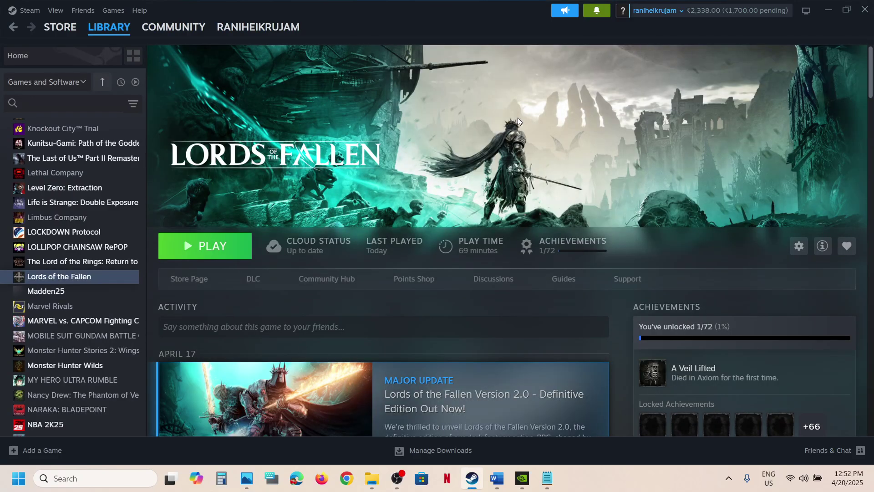
pyautogui.click(500, 483)
pyautogui.moveTo(119, 169); pyautogui.dragTo(312, 165)
# Read Step 1 on allowing the game exe through Easy Anti Cheat and antivirus, then open Settings.
pyautogui.click(311, 165)
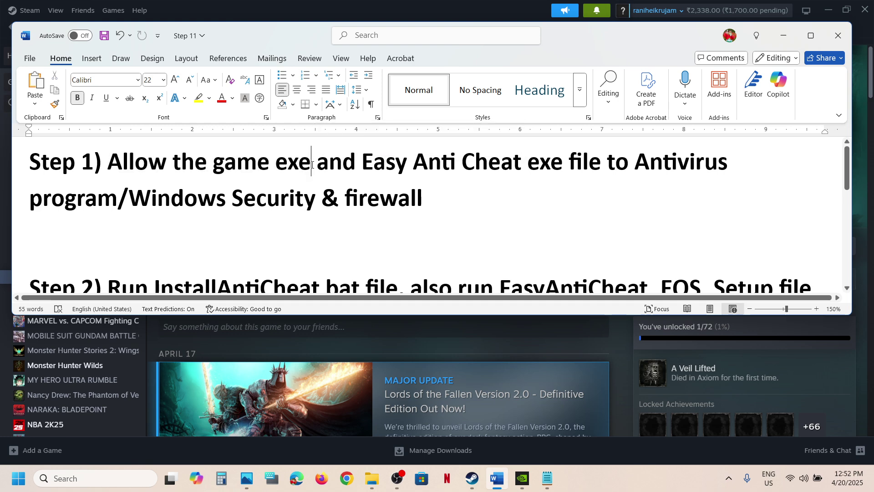
pyautogui.moveTo(110, 159); pyautogui.dragTo(121, 192)
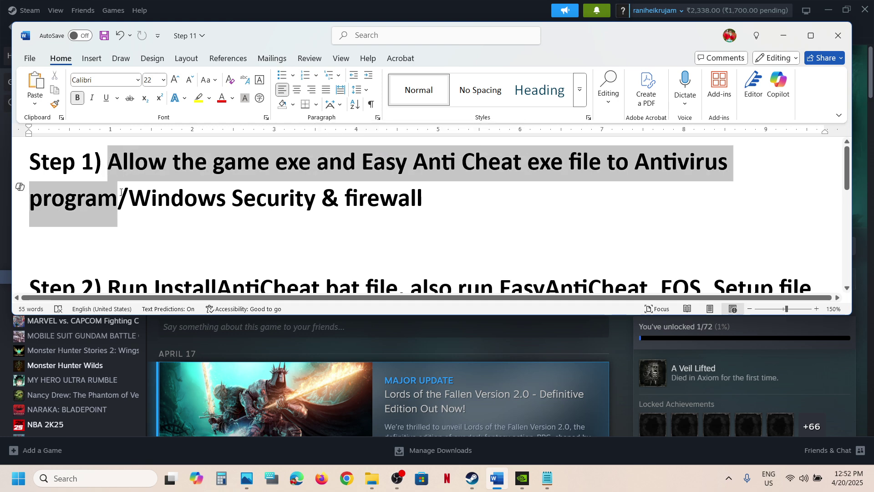
pyautogui.click(121, 188)
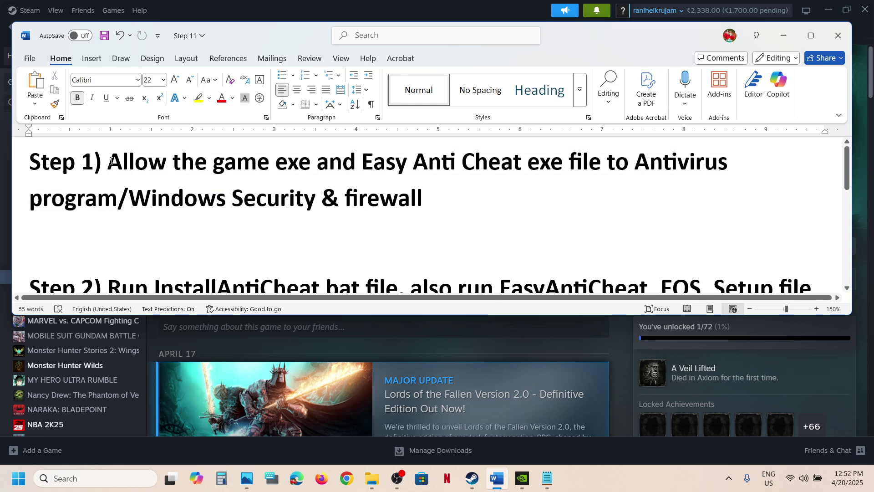
pyautogui.moveTo(111, 160); pyautogui.dragTo(306, 165)
pyautogui.click(307, 165)
pyautogui.moveTo(366, 160); pyautogui.dragTo(344, 193)
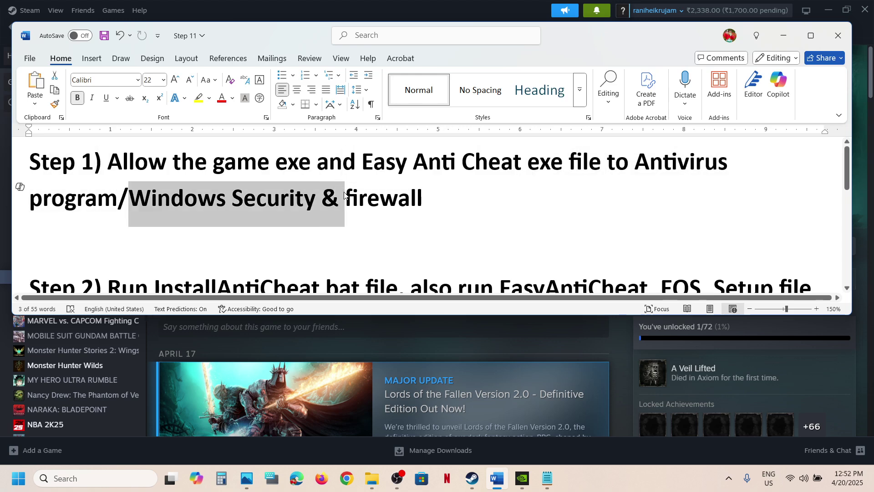
pyautogui.press('super+i')
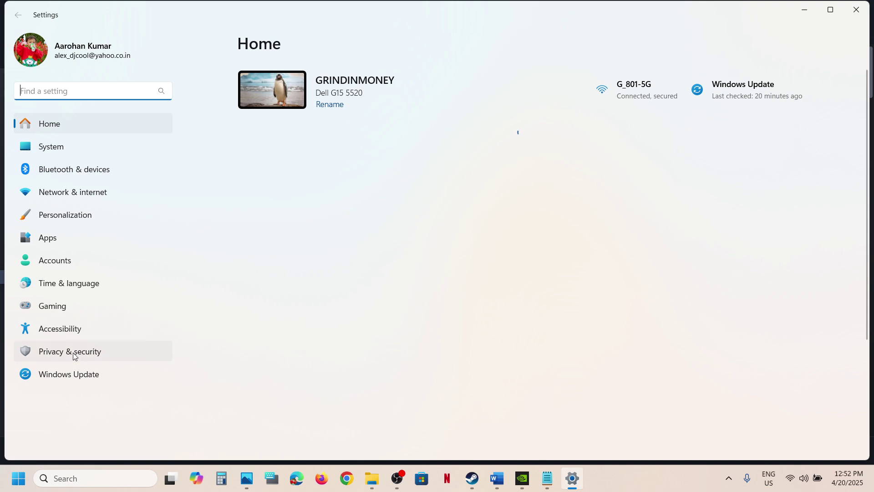
# Launch Virus & threat protection from Privacy & security > Windows Security.
pyautogui.click(74, 356)
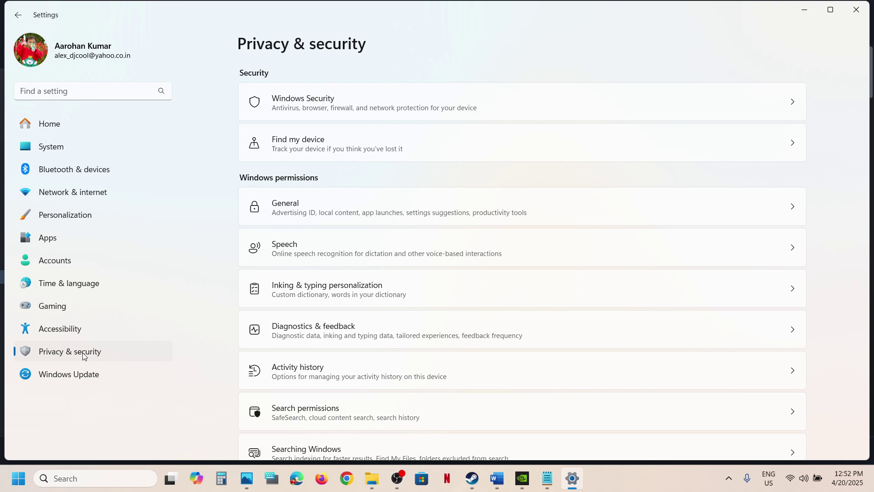
pyautogui.click(295, 110)
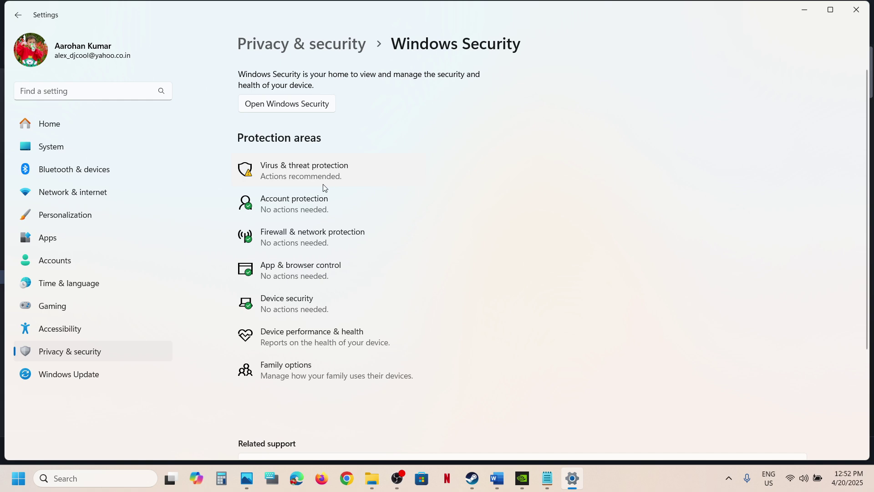
pyautogui.click(312, 181)
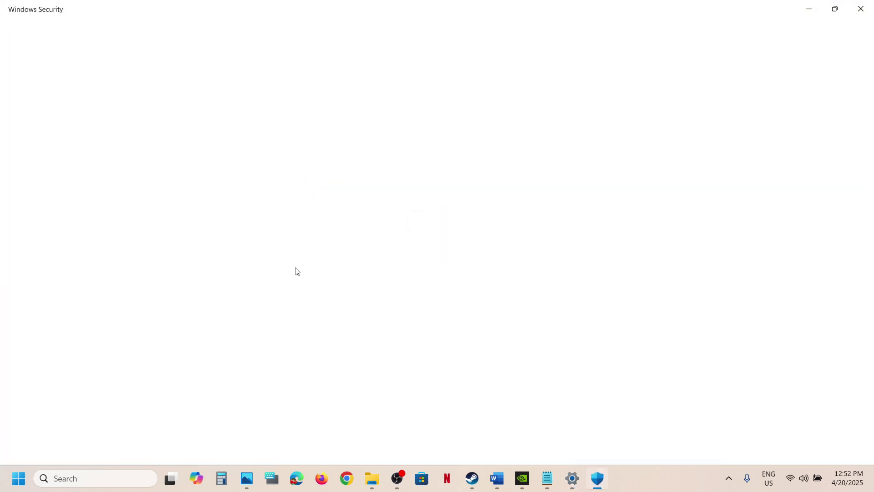
# Go to ransomware protection's Allow an app through Controlled folder access page.
pyautogui.scroll(-3, 296, 271)
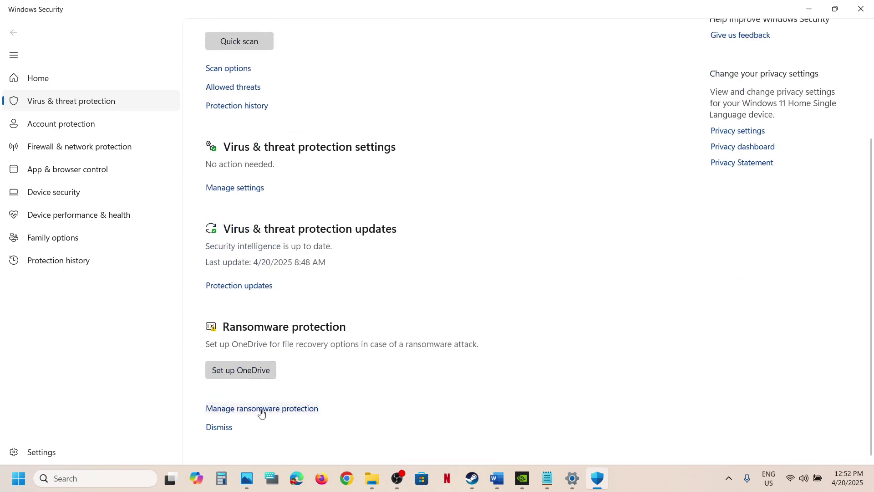
pyautogui.click(280, 410)
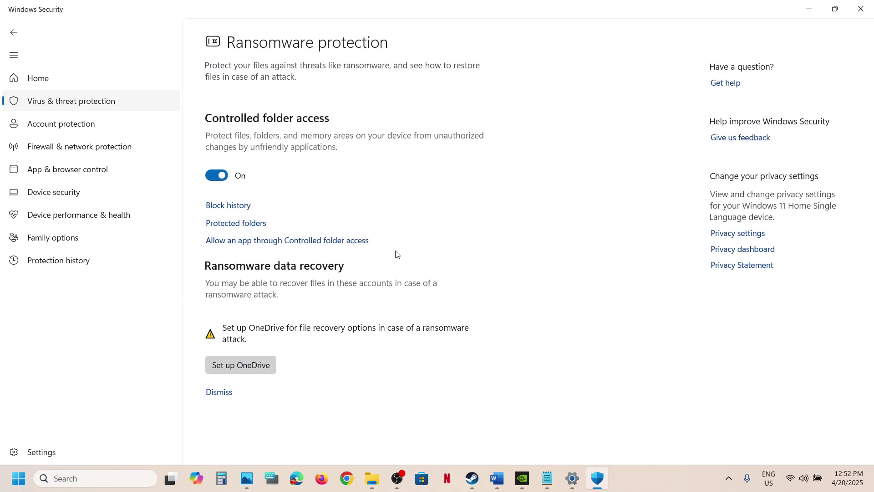
pyautogui.click(280, 242)
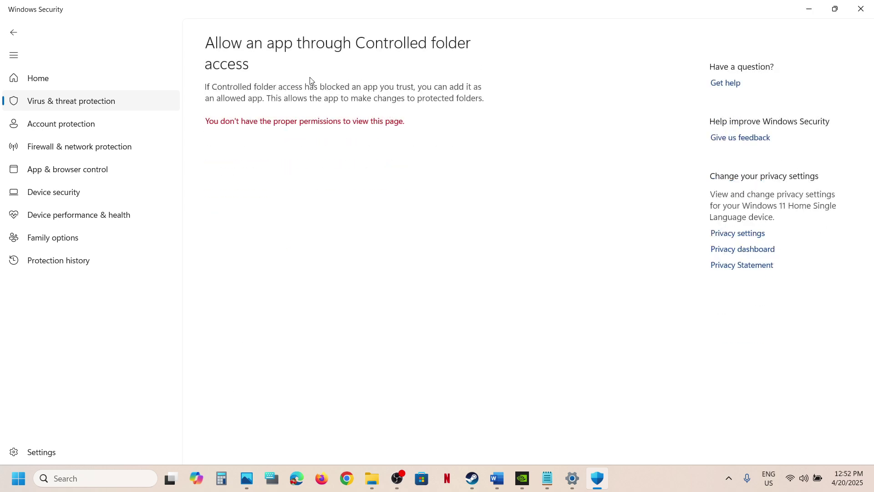
pyautogui.scroll(-3, 265, 113)
pyautogui.scroll(3, 248, 27)
pyautogui.scroll(-2, 268, 90)
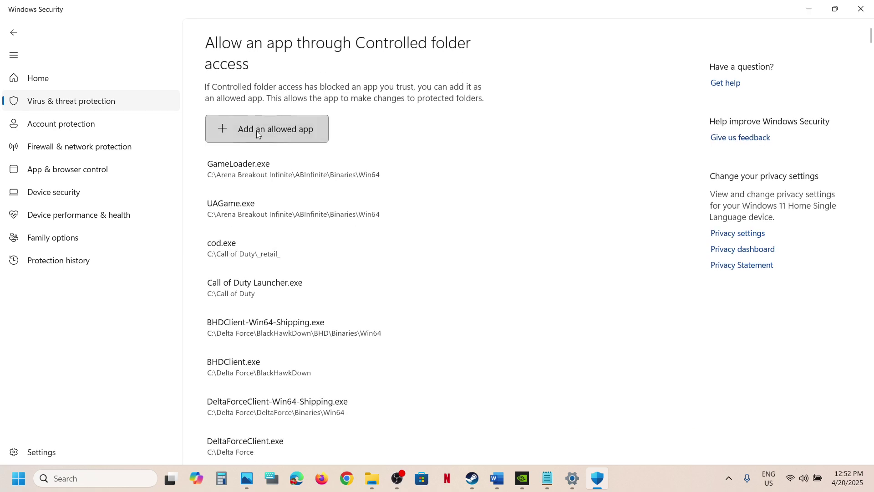
# Add an allowed app by browsing to the Lords of the Fallen folder and picking LOTF2.
pyautogui.click(256, 130)
pyautogui.click(273, 173)
pyautogui.click(390, 31)
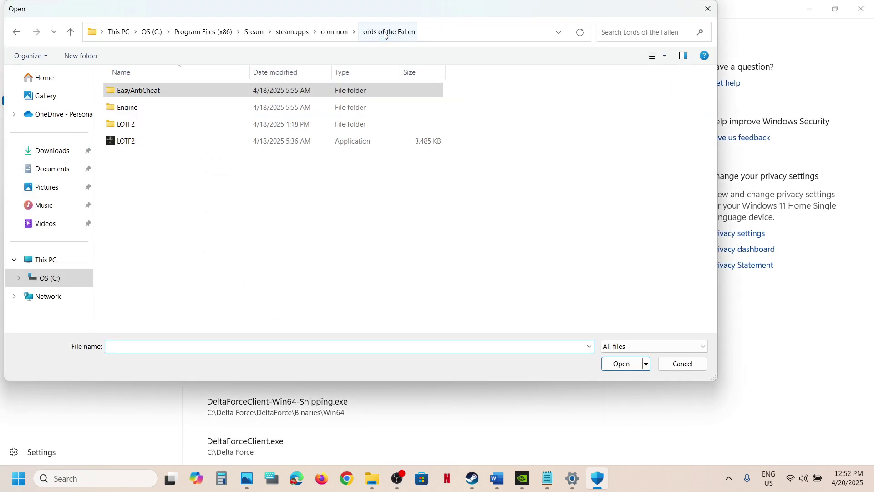
pyautogui.click(451, 37)
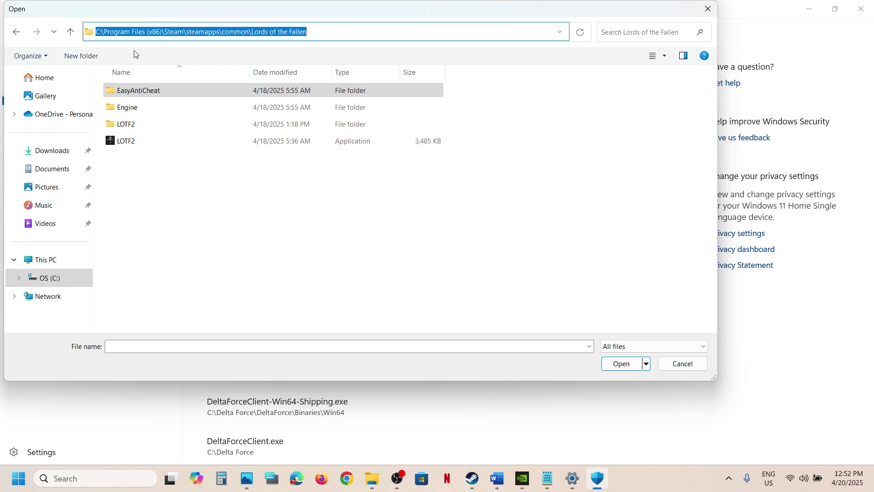
pyautogui.click(72, 38)
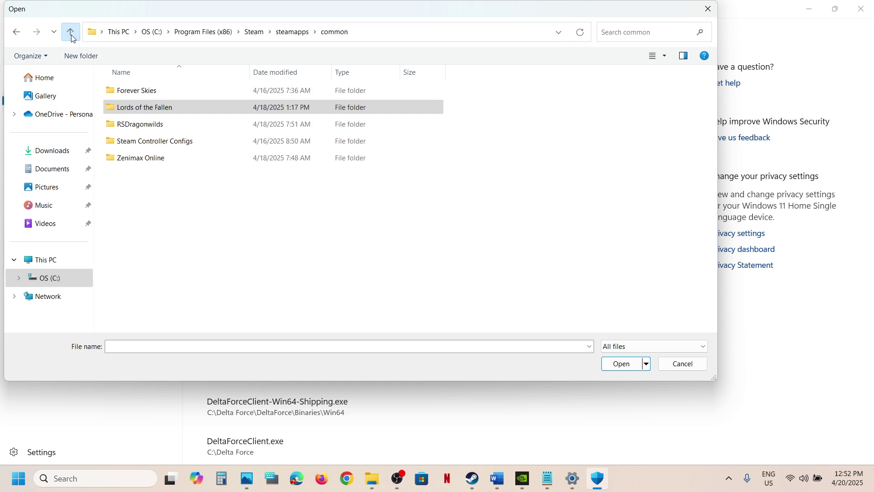
pyautogui.doubleClick(167, 114)
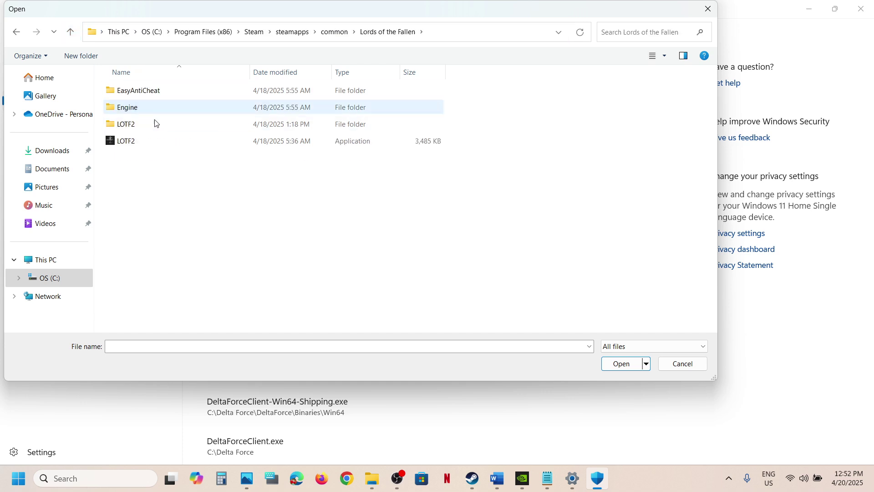
pyautogui.click(132, 142)
# Allow LOTF2, then pick LOTF2-Win64-Shipping from LOTF2\Binaries\Win64 as the next app.
pyautogui.click(628, 368)
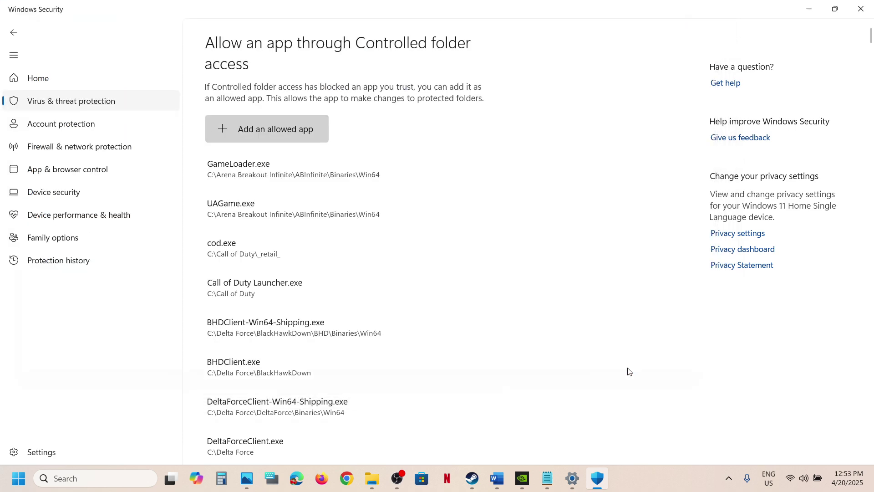
pyautogui.click(259, 131)
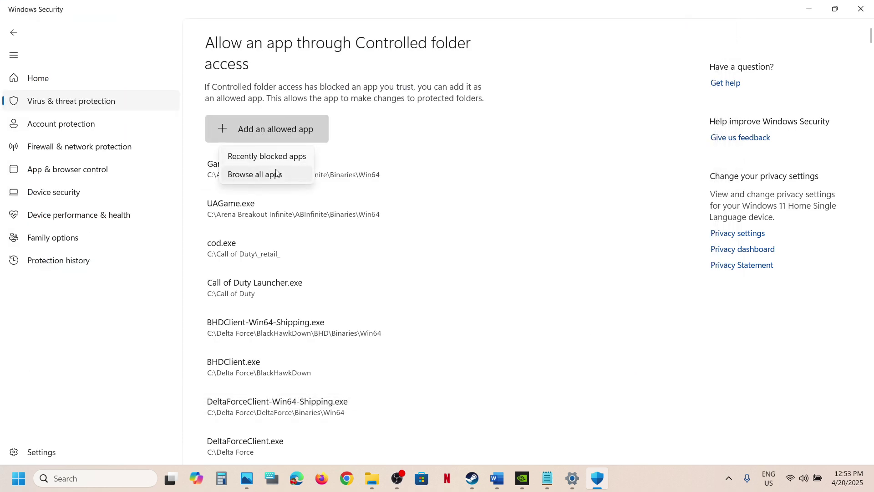
pyautogui.click(276, 173)
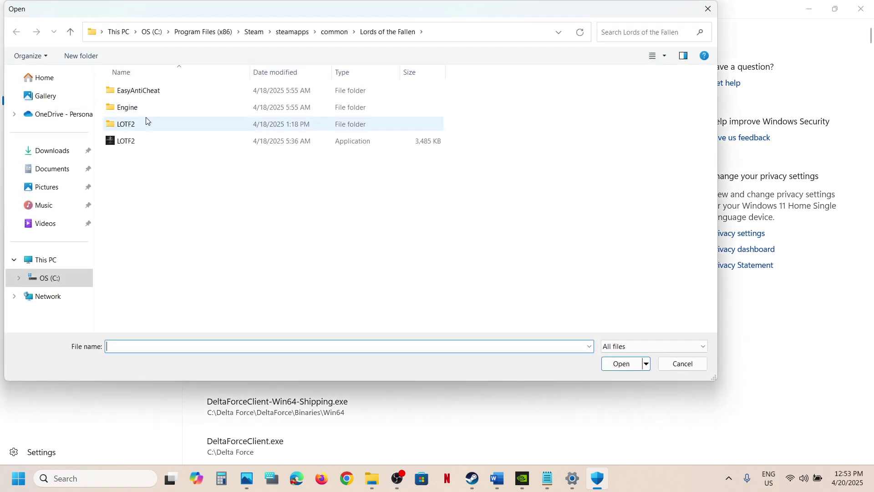
pyautogui.click(140, 125)
pyautogui.doubleClick(149, 126)
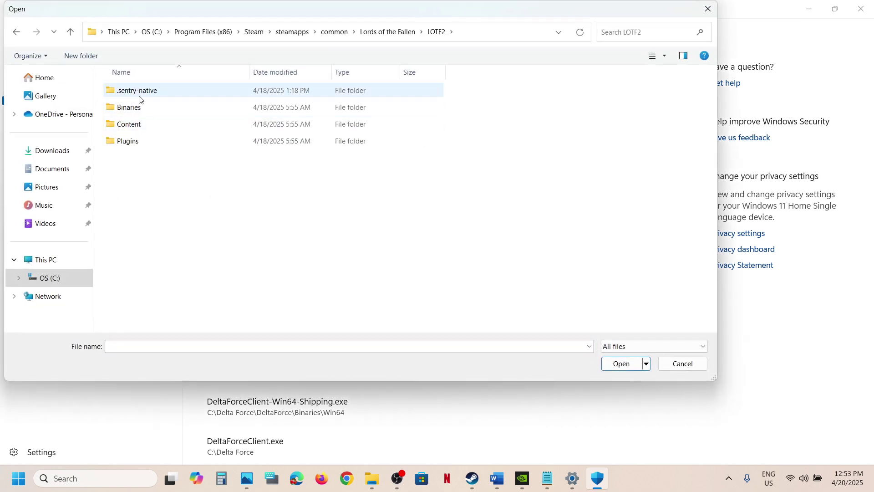
pyautogui.doubleClick(136, 108)
pyautogui.doubleClick(133, 93)
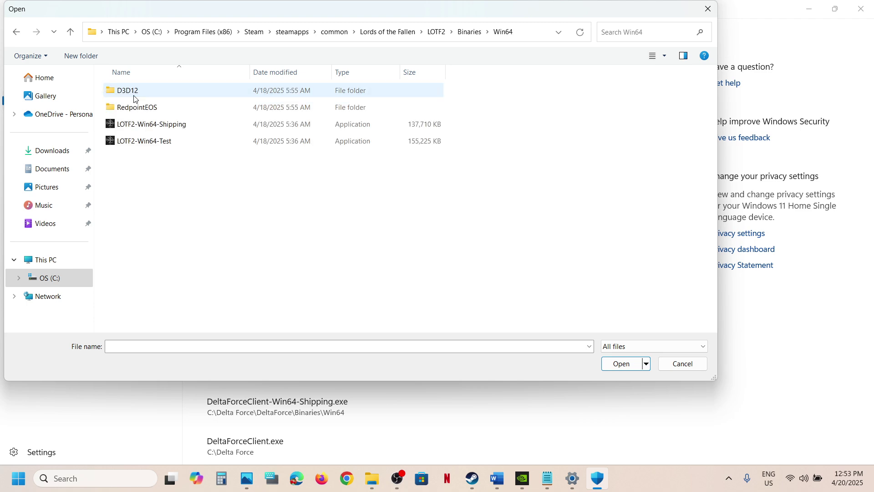
pyautogui.click(164, 126)
# Allow LOTF2-Win64-Shipping and LOTF2-Win64-Test through Controlled folder access.
pyautogui.click(621, 363)
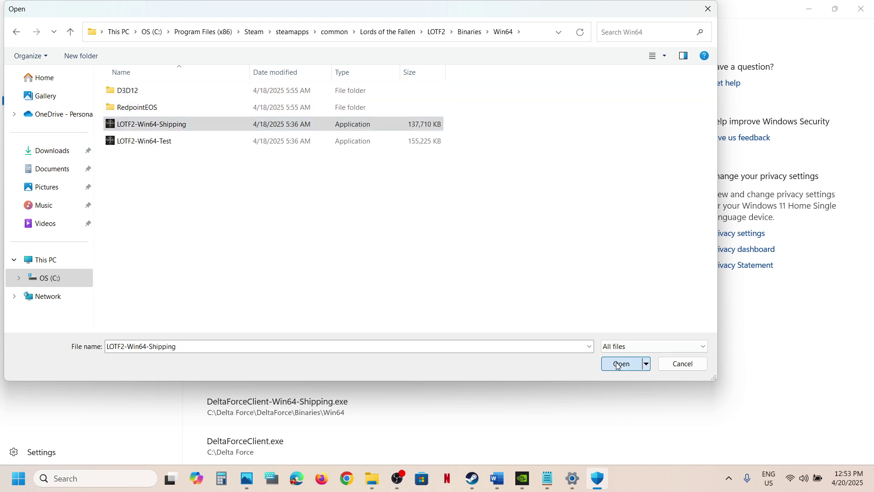
pyautogui.click(252, 131)
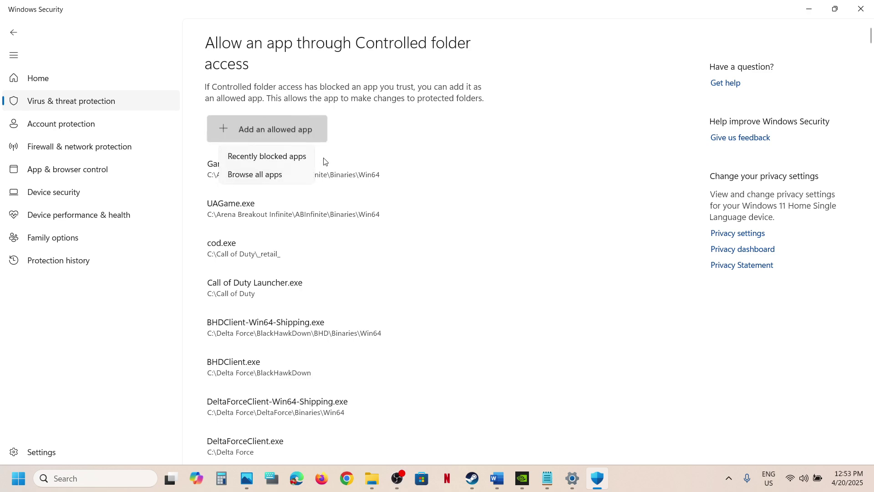
pyautogui.click(274, 168)
pyautogui.click(146, 142)
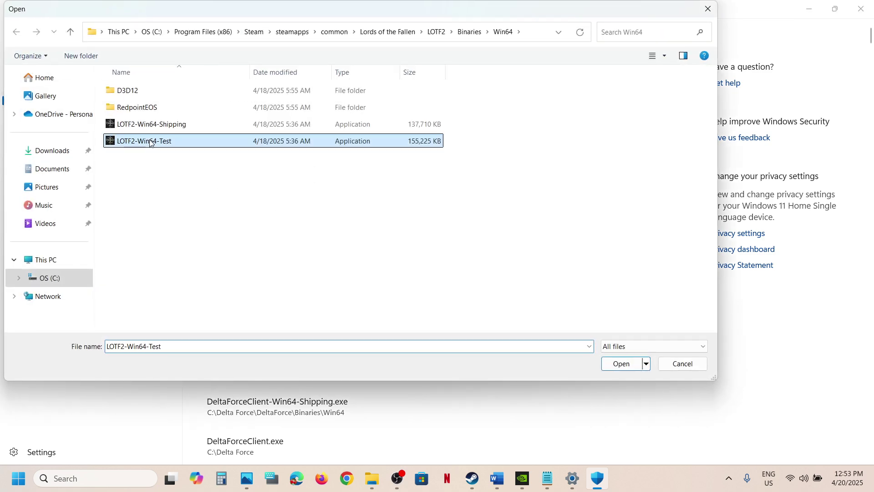
pyautogui.click(622, 363)
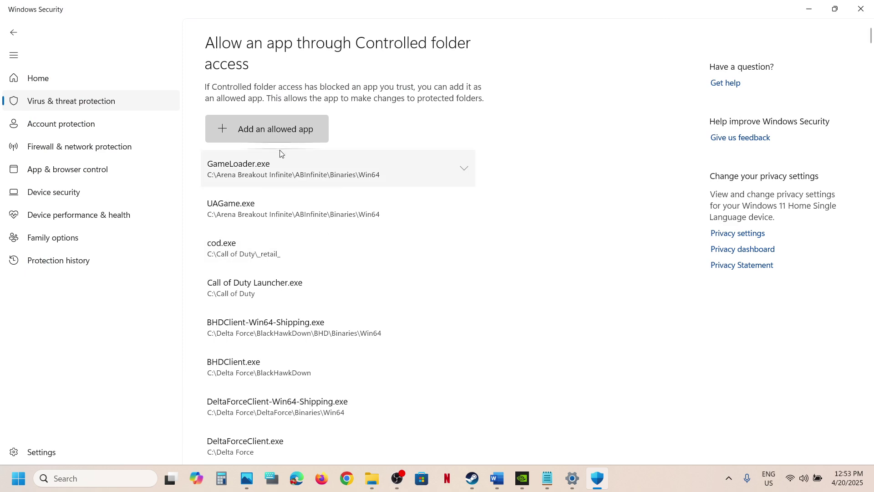
# Browse for another allowed app, choosing EasyAntiCheat_EOS_Setup in the EasyAntiCheat folder.
pyautogui.click(266, 135)
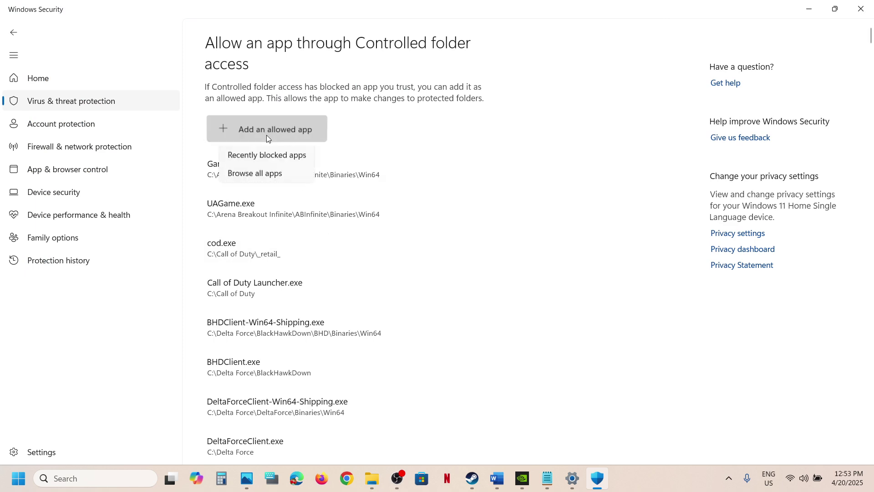
pyautogui.click(279, 173)
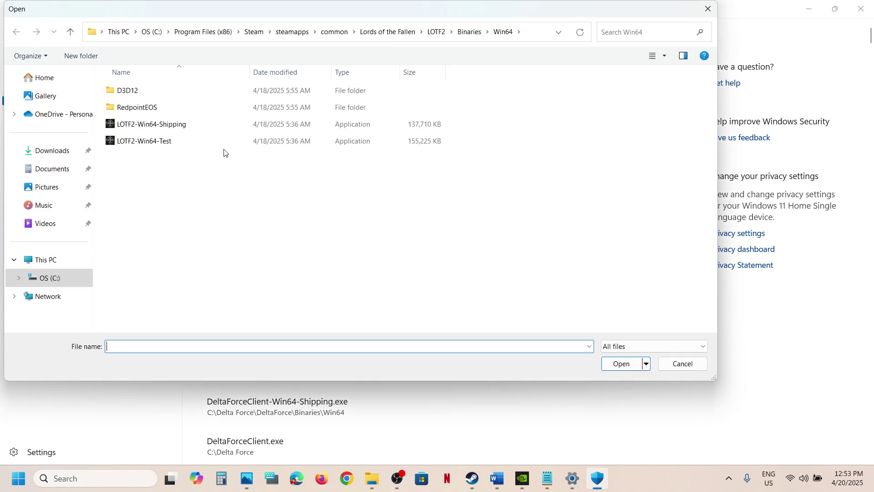
pyautogui.click(71, 35)
pyautogui.click(72, 35)
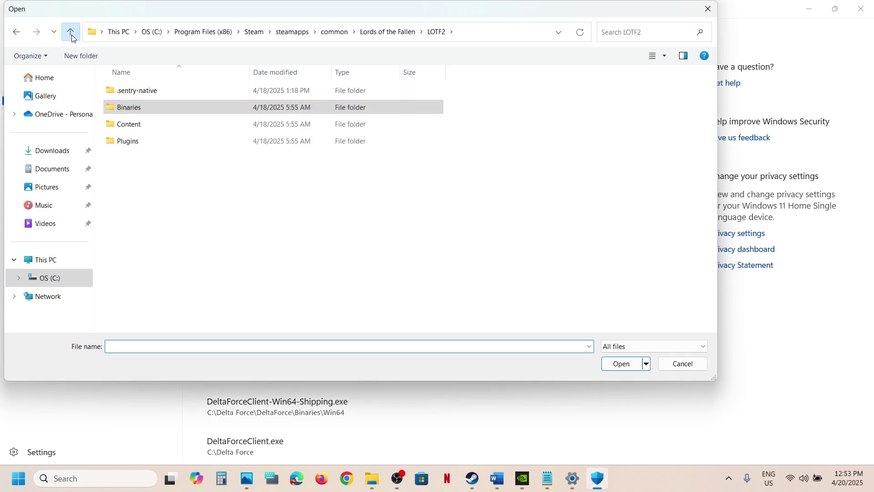
pyautogui.click(71, 35)
pyautogui.click(142, 90)
pyautogui.doubleClick(166, 97)
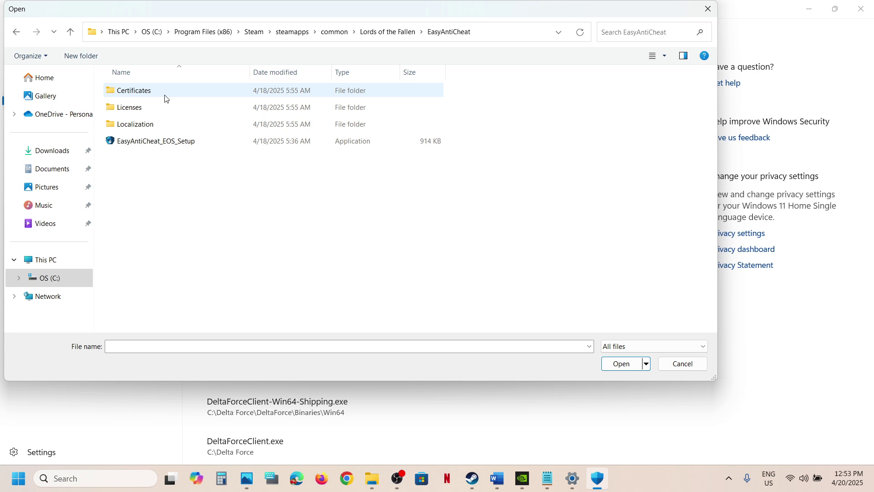
pyautogui.click(155, 142)
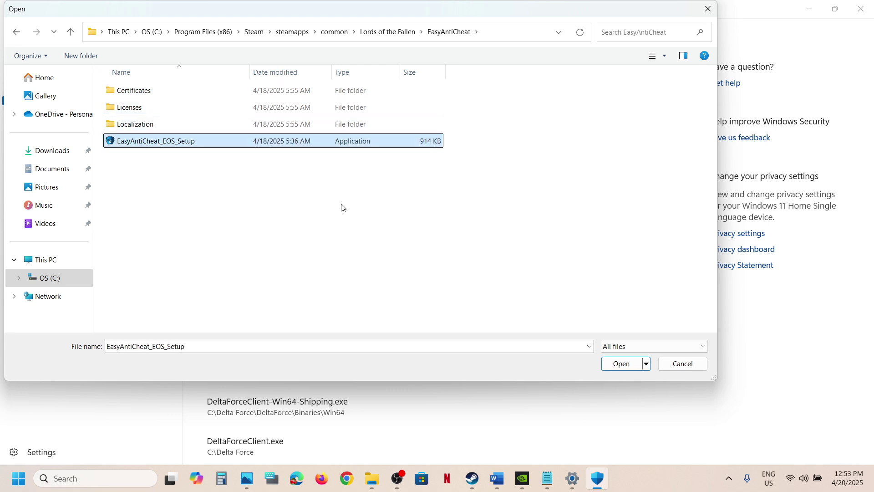
# Allow EasyAntiCheat_EOS_Setup, then reach Windows Defender Firewall via Control Panel's System and Security.
pyautogui.click(621, 363)
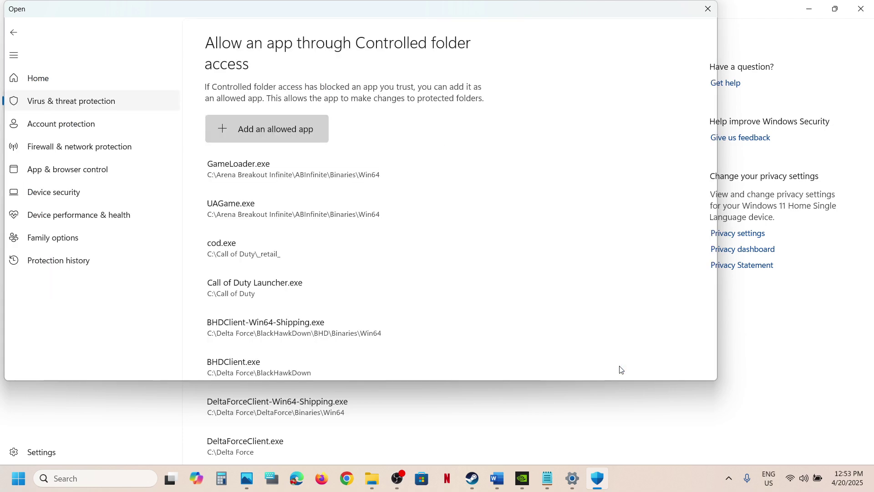
pyautogui.click(117, 479)
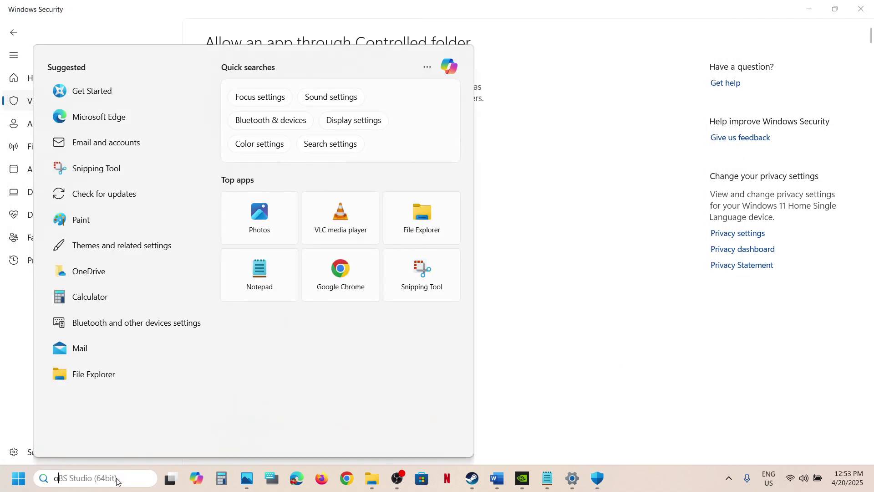
pyautogui.write('ontrol')
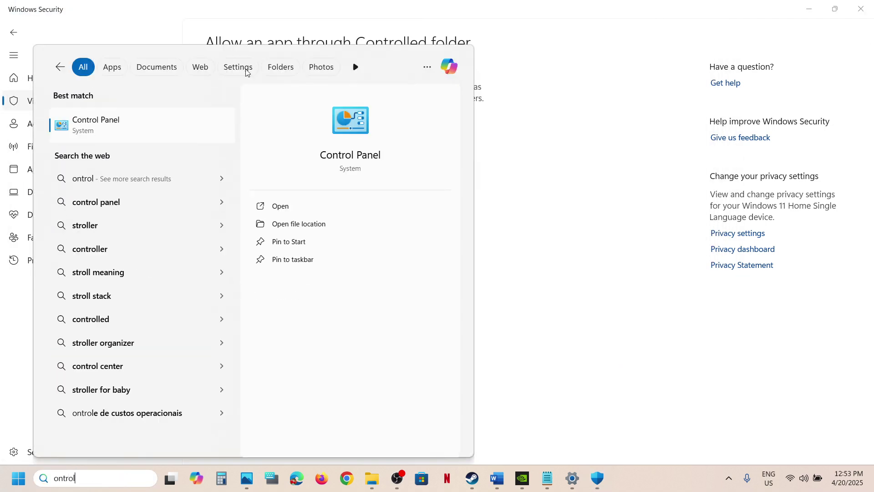
pyautogui.click(124, 114)
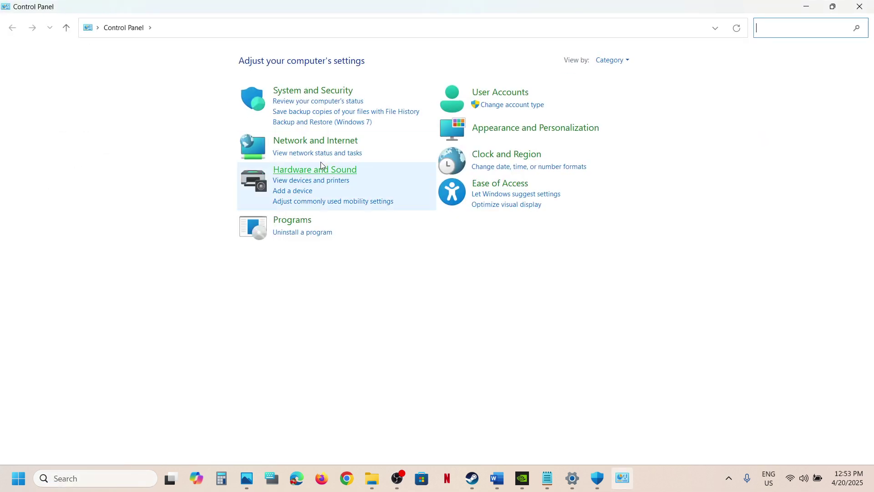
pyautogui.click(290, 92)
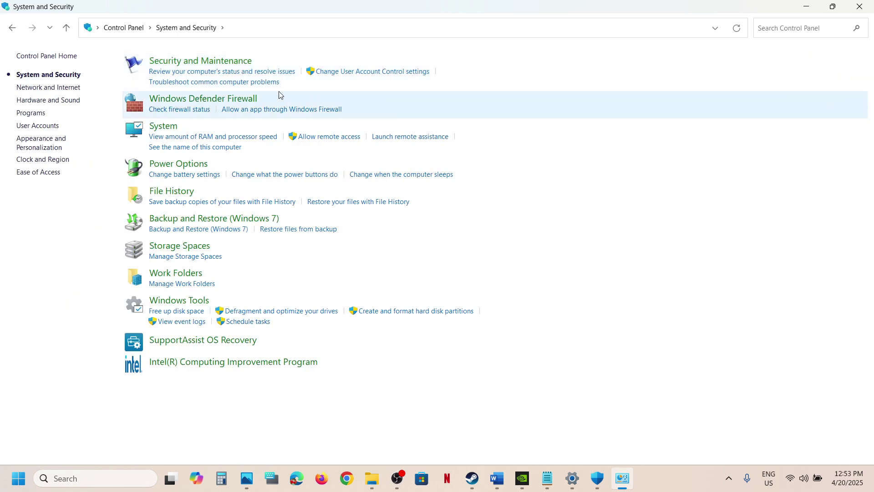
pyautogui.click(214, 99)
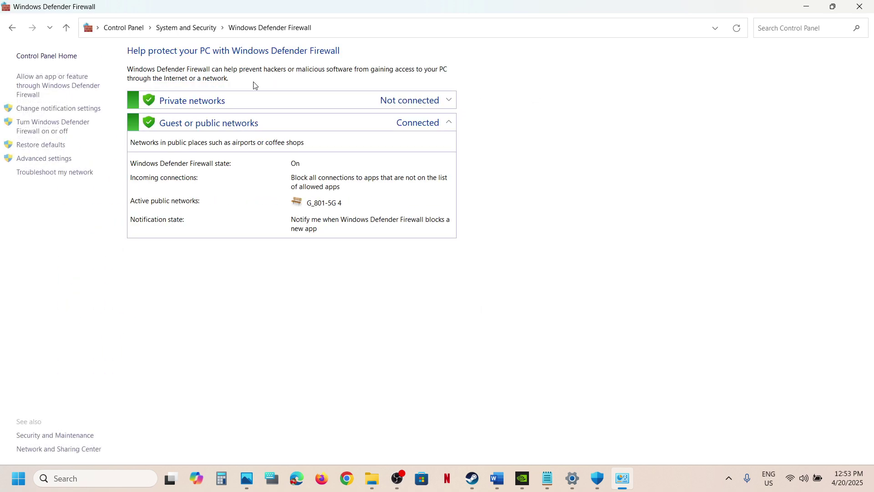
# Try adding EasyAntiCheat_EOS_Setup as a firewall-allowed app; Easy Anti-Cheat Service is already listed.
pyautogui.click(41, 80)
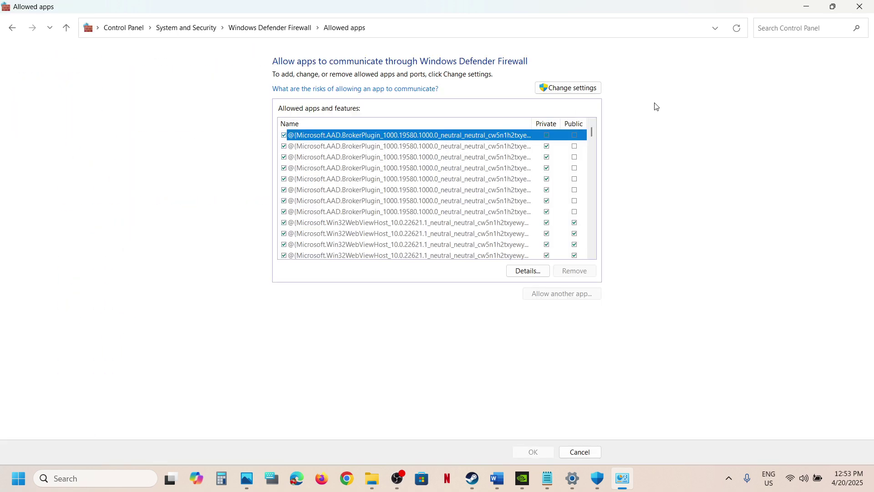
pyautogui.click(584, 87)
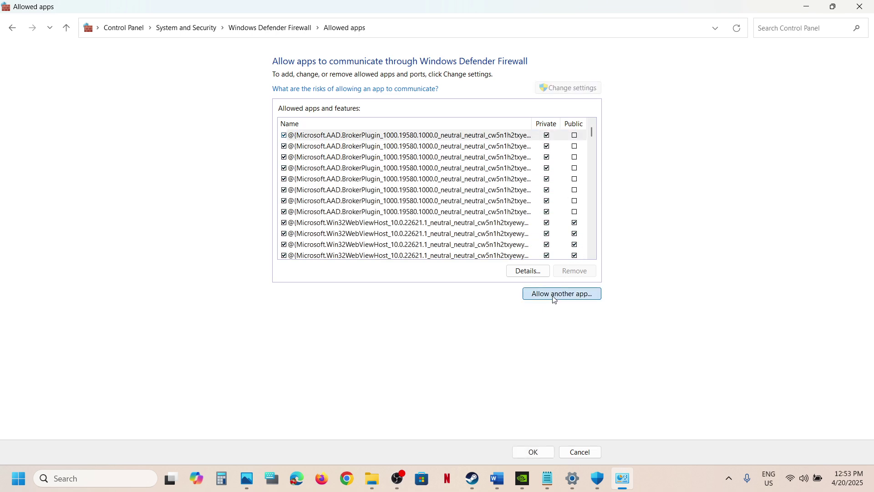
pyautogui.click(555, 295)
pyautogui.click(501, 294)
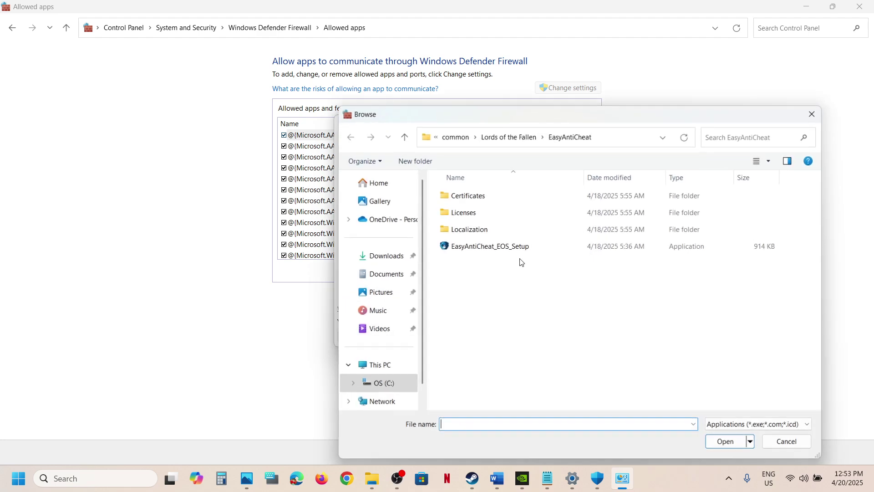
pyautogui.click(520, 249)
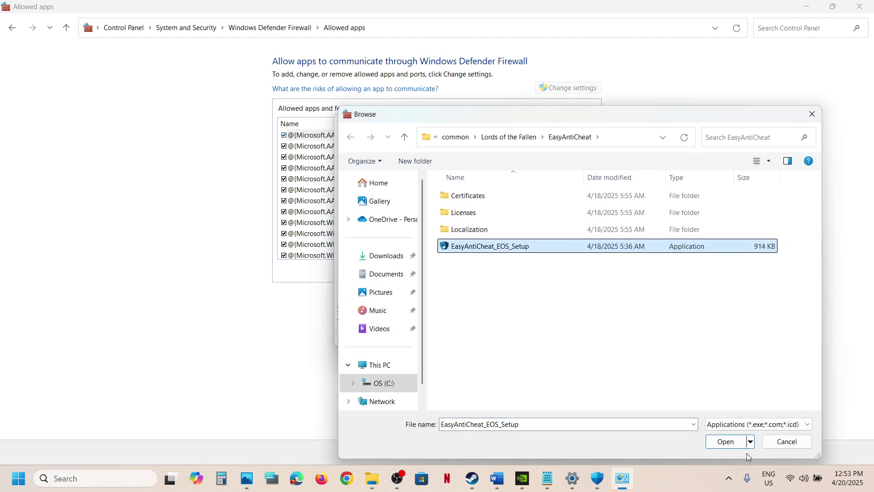
pyautogui.click(729, 442)
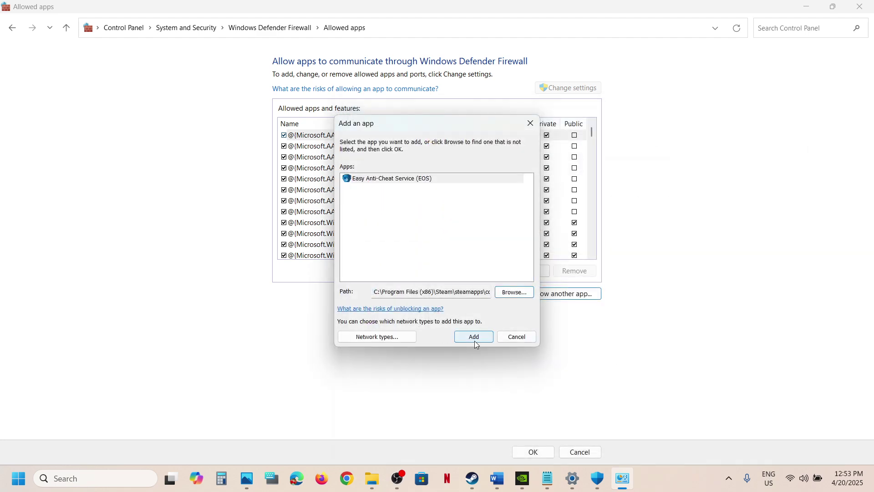
pyautogui.click(474, 338)
pyautogui.click(521, 280)
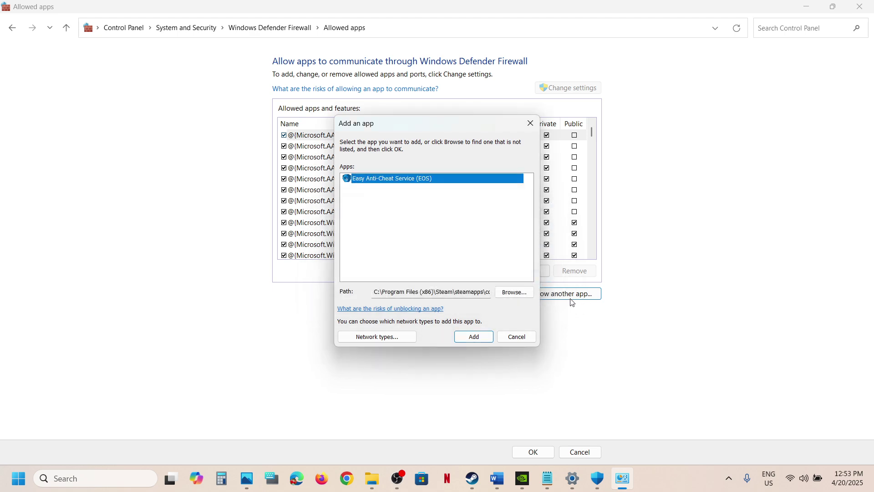
# Try adding LOTF2 to the firewall exceptions; Easy Anti-Cheat Bootstrapper is already listed.
pyautogui.click(515, 292)
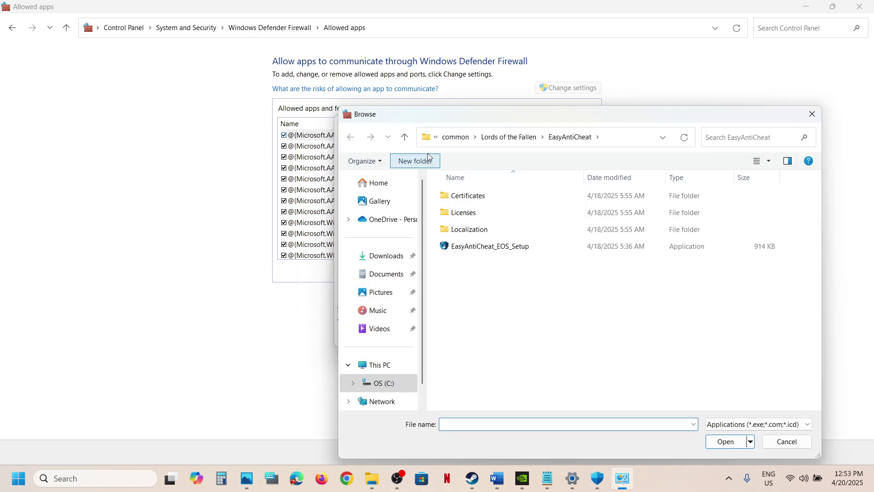
pyautogui.click(404, 138)
pyautogui.click(404, 137)
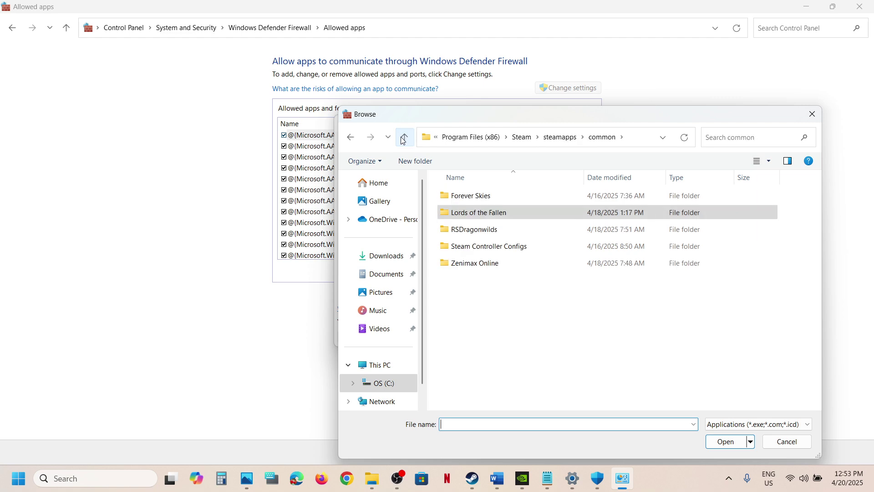
pyautogui.doubleClick(511, 213)
pyautogui.click(460, 246)
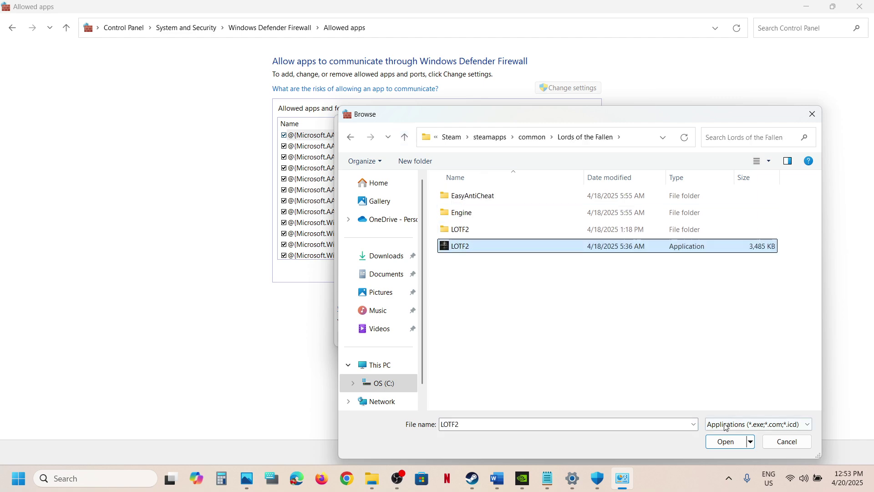
pyautogui.click(723, 448)
pyautogui.click(488, 340)
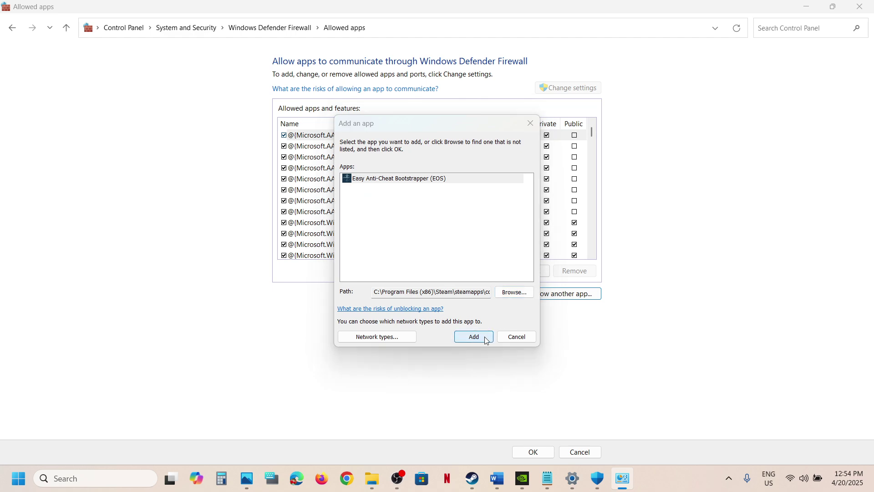
pyautogui.click(515, 281)
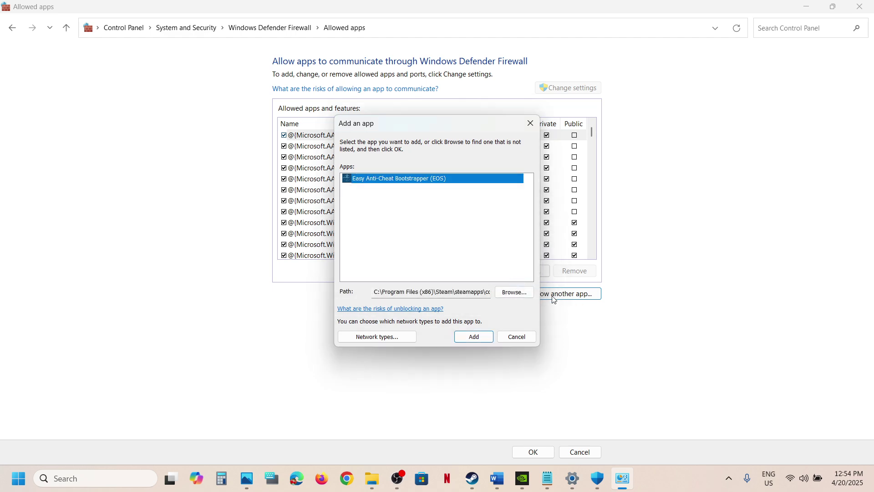
# Try adding LOTF2-Win64-Shipping to the firewall; Lords of the Fallen is already in the exceptions.
pyautogui.click(525, 295)
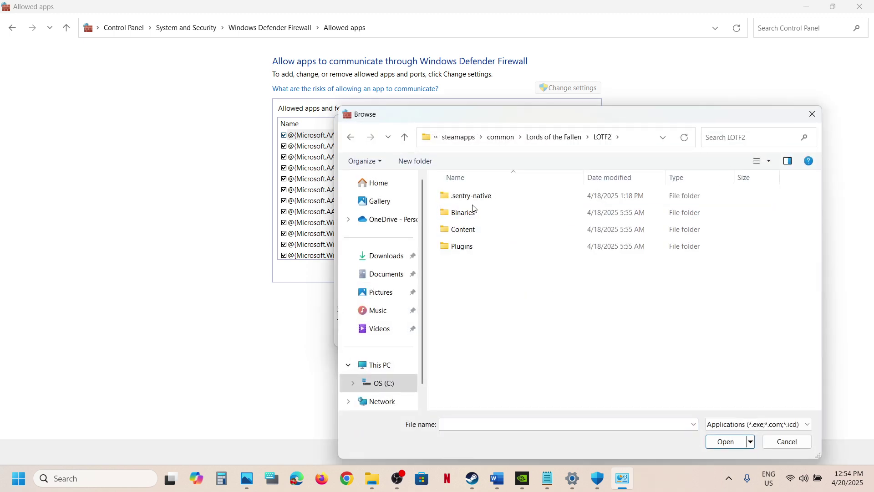
pyautogui.doubleClick(474, 212)
pyautogui.doubleClick(474, 201)
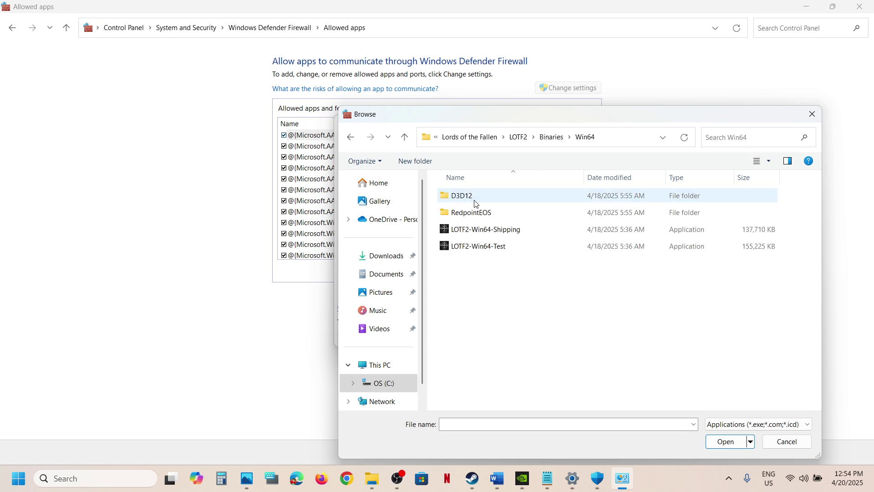
pyautogui.click(497, 230)
pyautogui.click(731, 446)
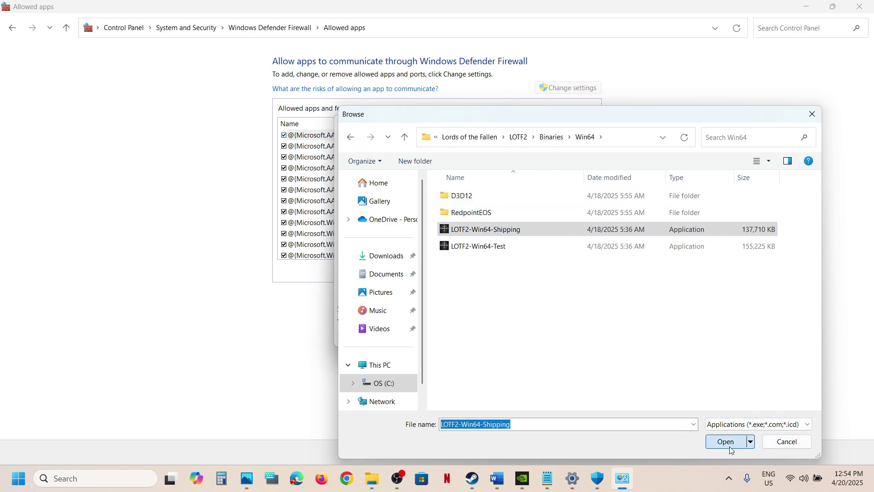
pyautogui.click(487, 340)
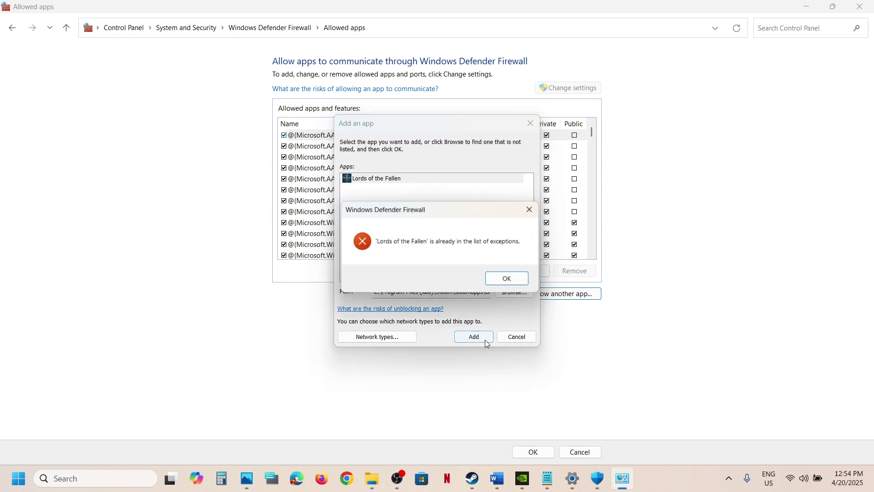
pyautogui.click(523, 283)
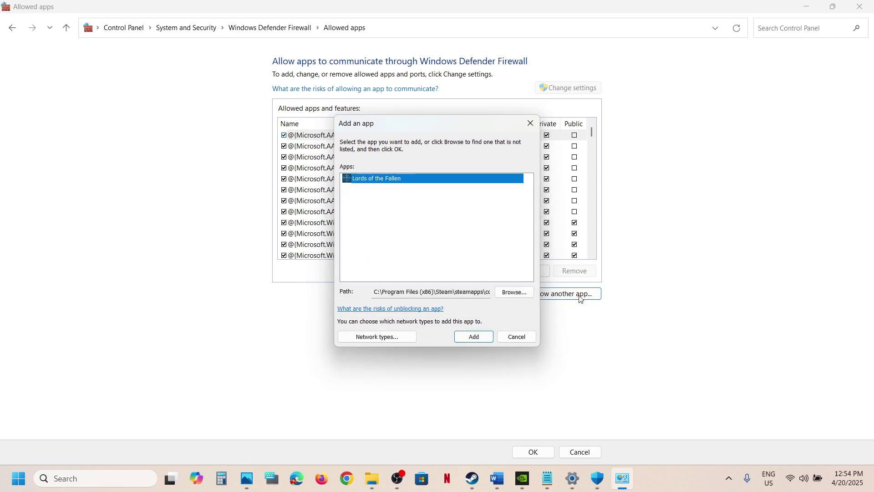
# Try adding LOTF2-Win64-Test, cancel the dialog, and check the Lords of the Fallen entries.
pyautogui.click(507, 292)
pyautogui.click(487, 249)
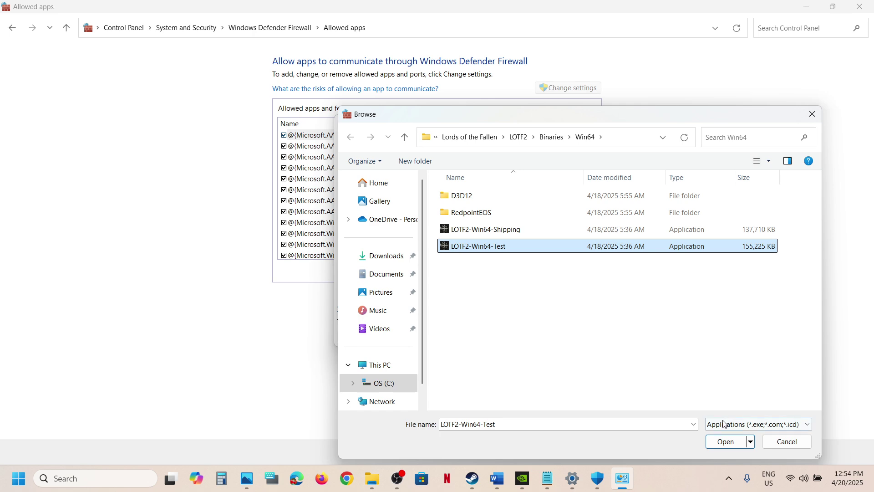
pyautogui.click(726, 442)
pyautogui.click(480, 340)
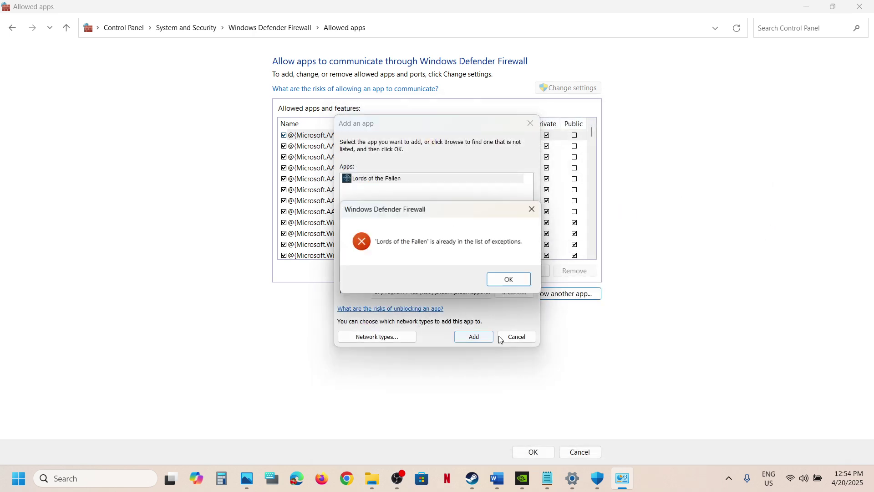
pyautogui.click(511, 280)
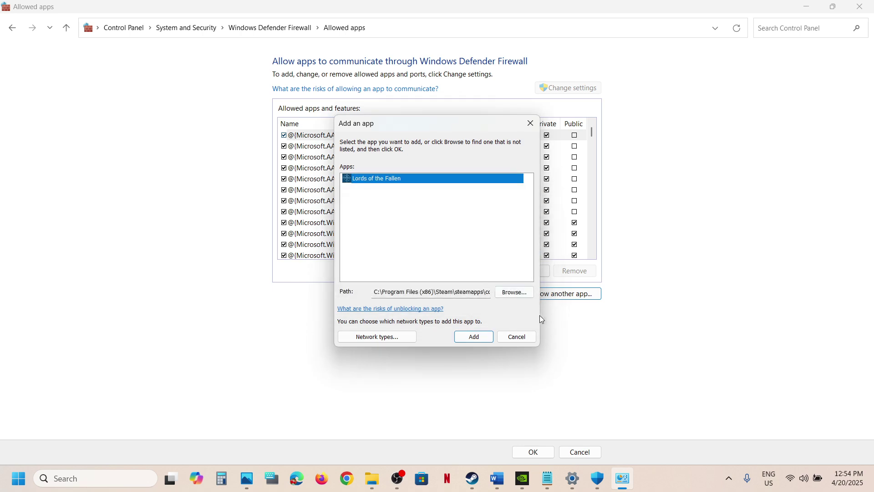
pyautogui.click(524, 337)
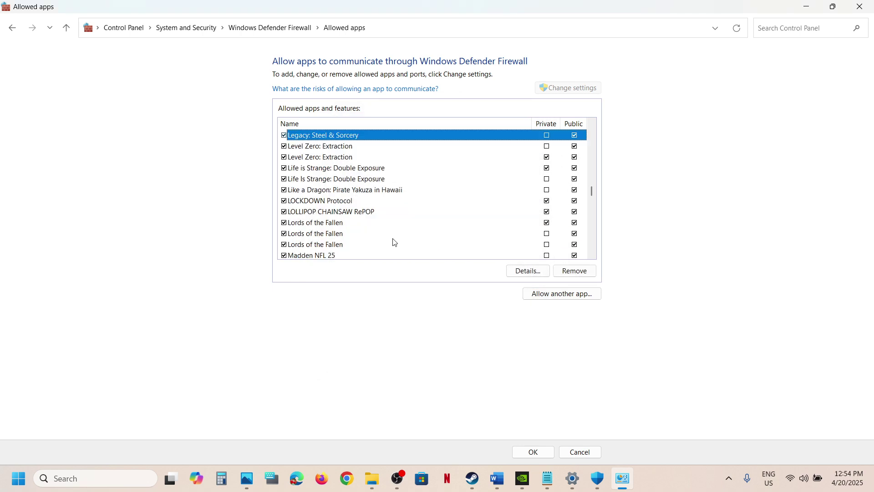
pyautogui.click(343, 227)
pyautogui.click(336, 235)
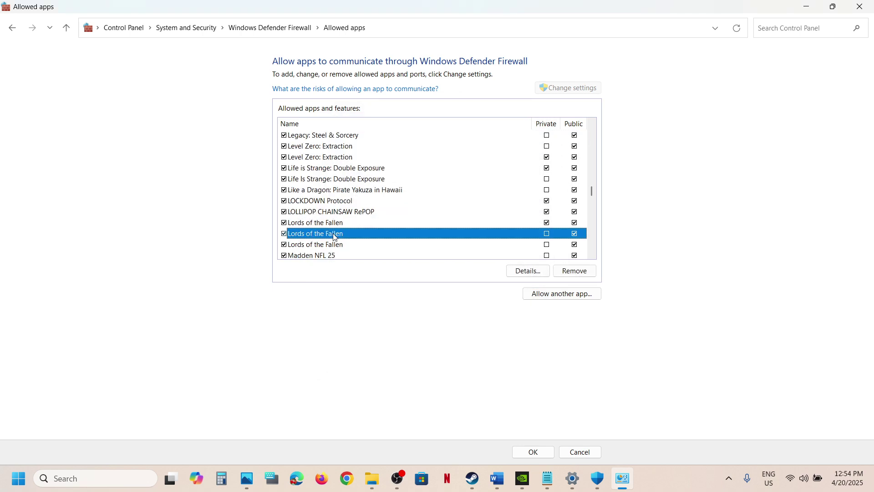
# Close the firewall window and read Step 2 about running InstallAntiCheat.bat in Word.
pyautogui.click(861, 6)
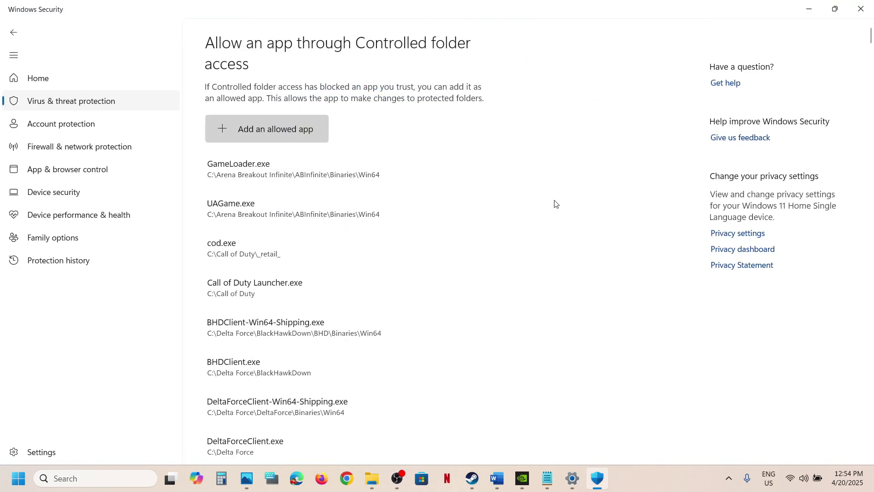
pyautogui.click(498, 479)
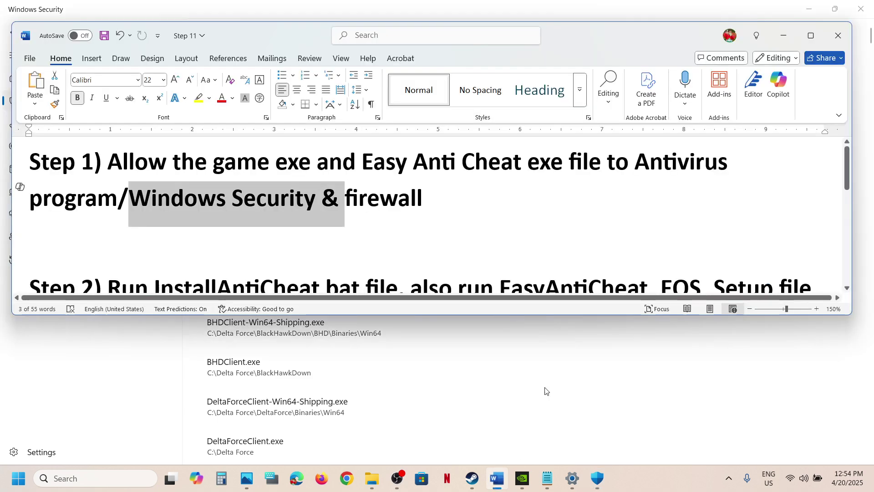
pyautogui.scroll(-1, 344, 237)
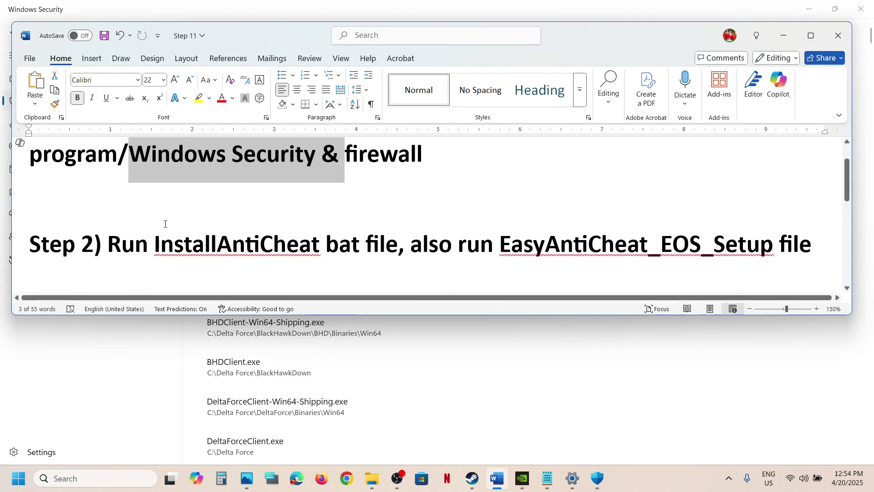
pyautogui.moveTo(155, 244); pyautogui.dragTo(398, 246)
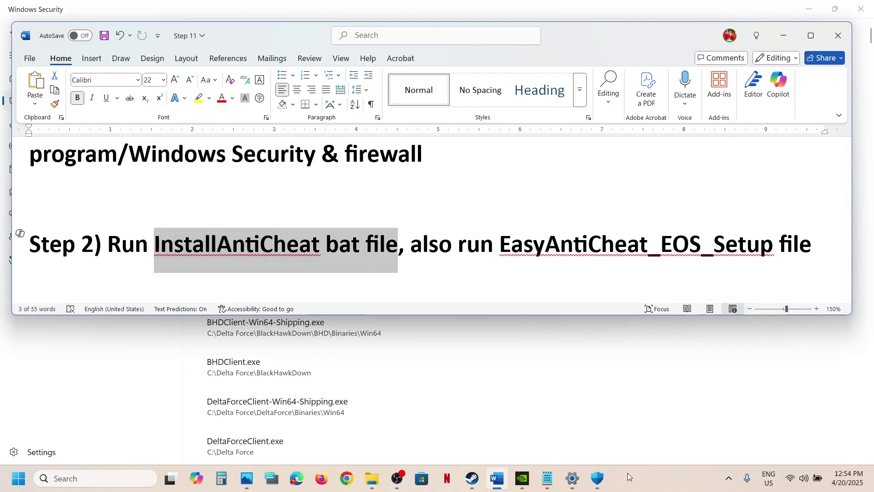
# Open the Lords of the Fallen install folder through Steam's Manage > Browse local files.
pyautogui.click(477, 481)
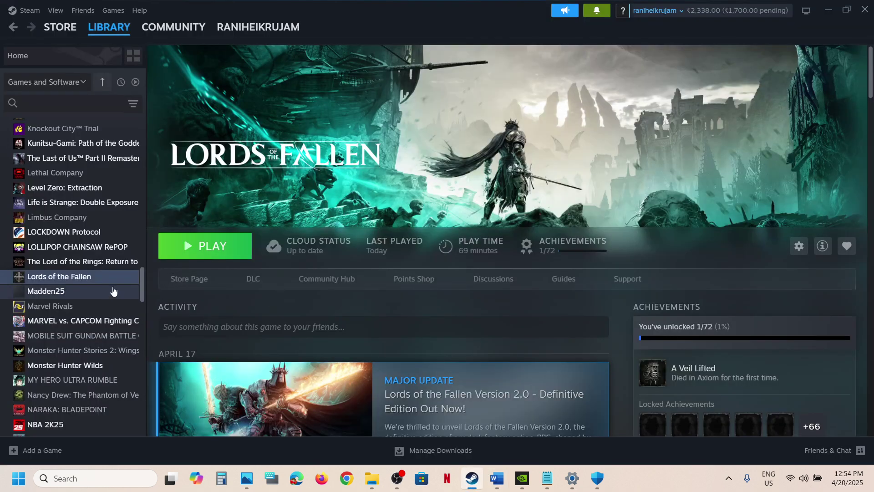
pyautogui.rightClick(82, 277)
pyautogui.moveTo(105, 342)
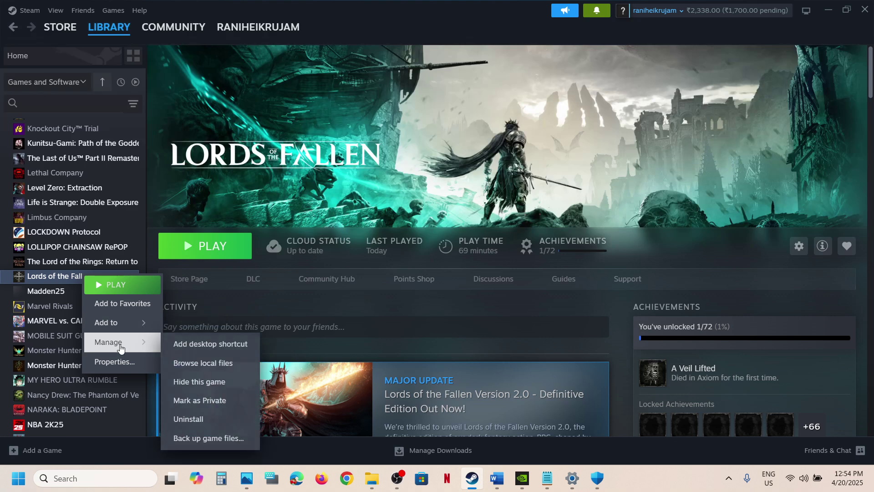
pyautogui.click(214, 367)
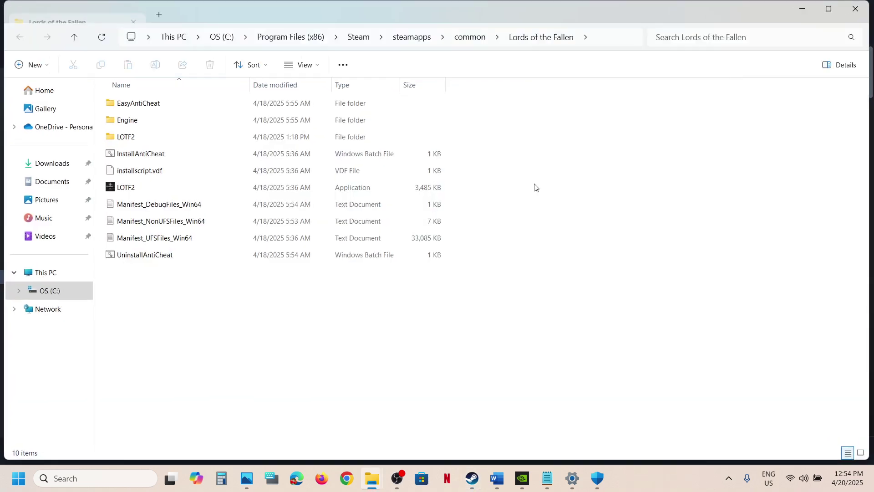
# Run InstallAntiCheat as administrator from the game folder.
pyautogui.click(128, 158)
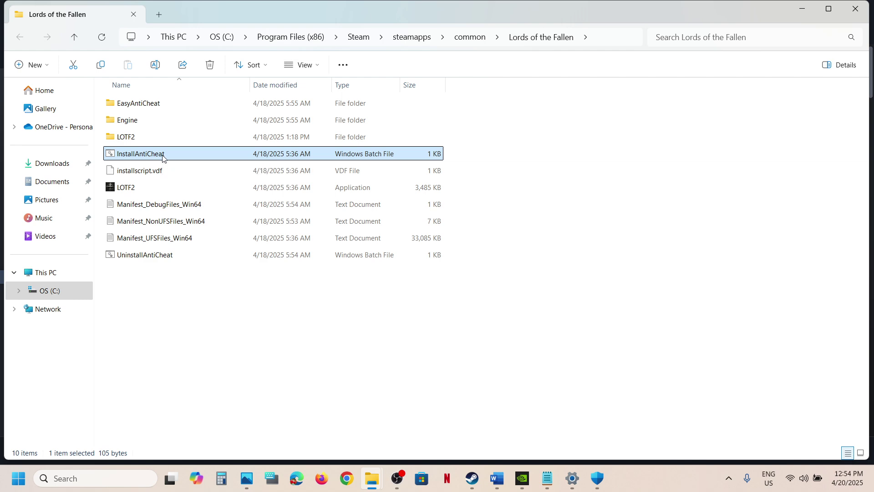
pyautogui.rightClick(164, 156)
pyautogui.click(219, 229)
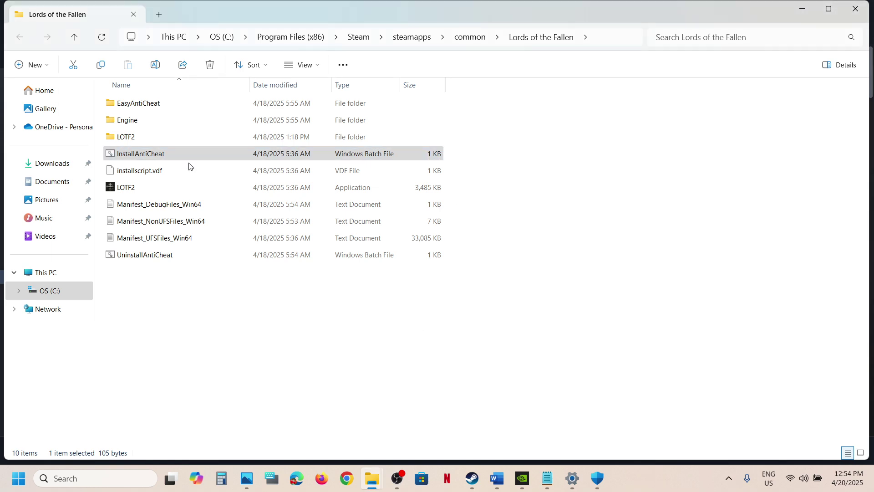
pyautogui.click(473, 481)
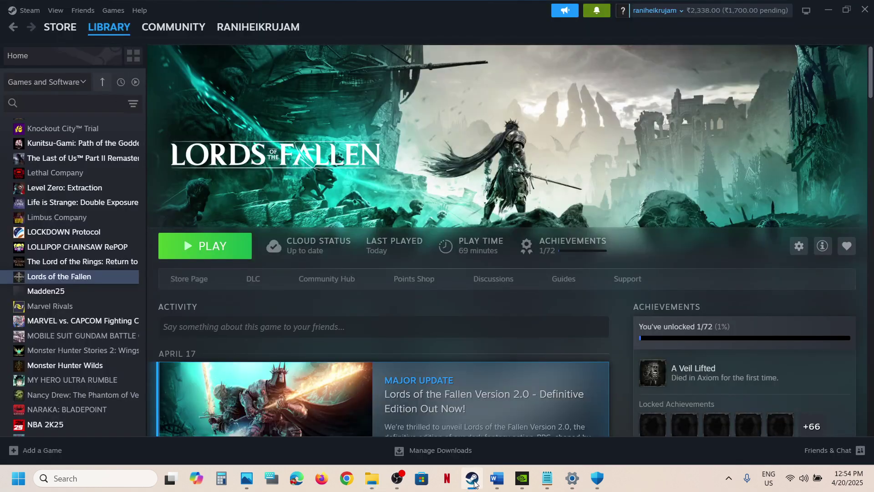
pyautogui.click(473, 481)
# Run UninstallAntiCheat, then InstallAntiCheat again, as administrator and return to Steam.
pyautogui.click(160, 259)
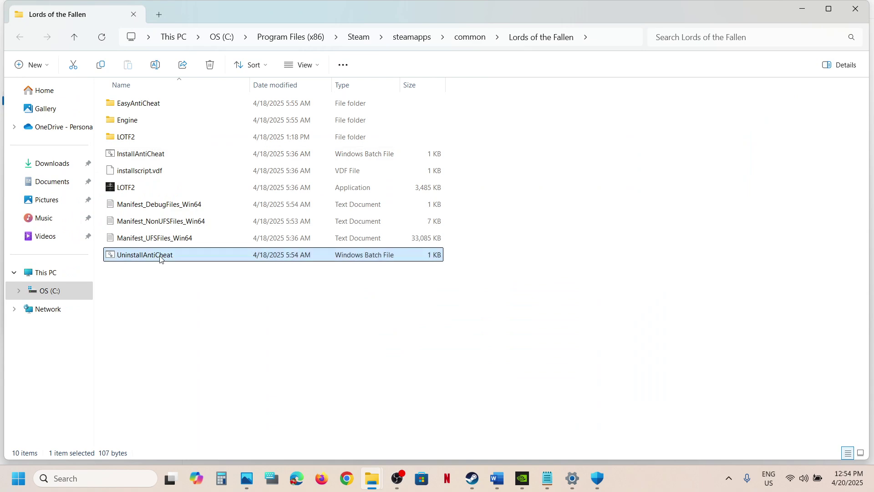
pyautogui.rightClick(182, 260)
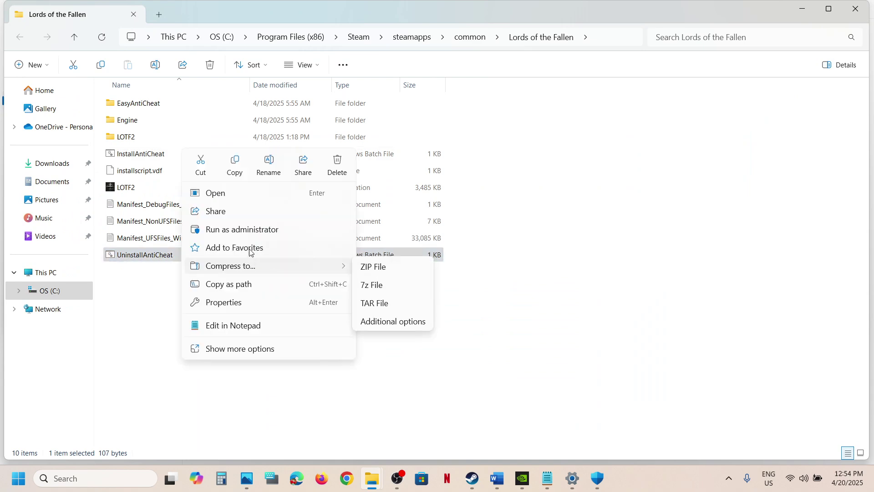
pyautogui.click(250, 230)
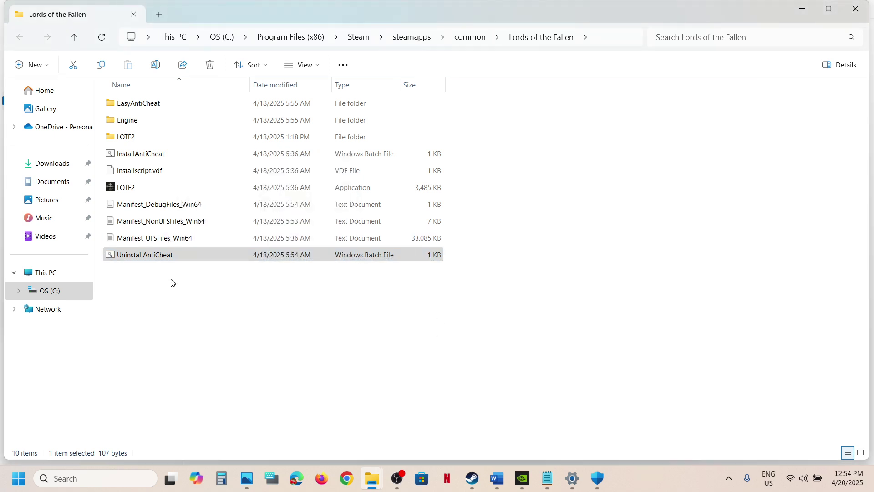
pyautogui.click(137, 157)
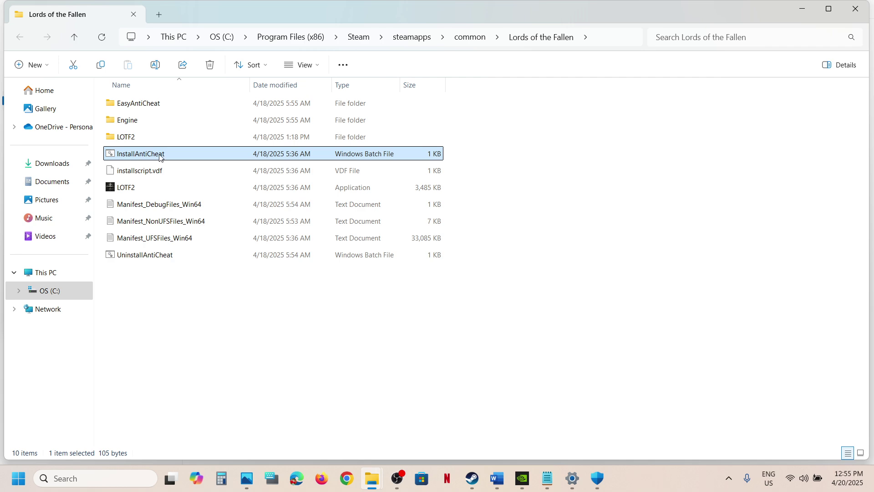
pyautogui.rightClick(162, 157)
pyautogui.click(229, 234)
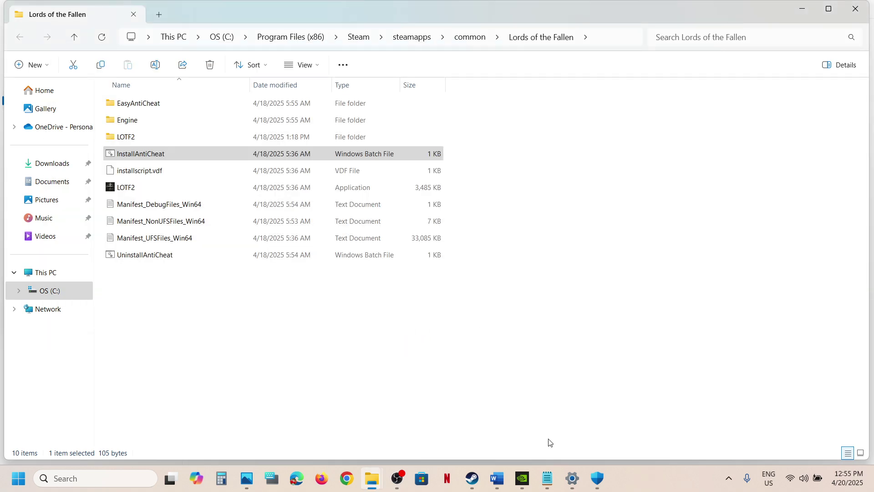
pyautogui.click(479, 479)
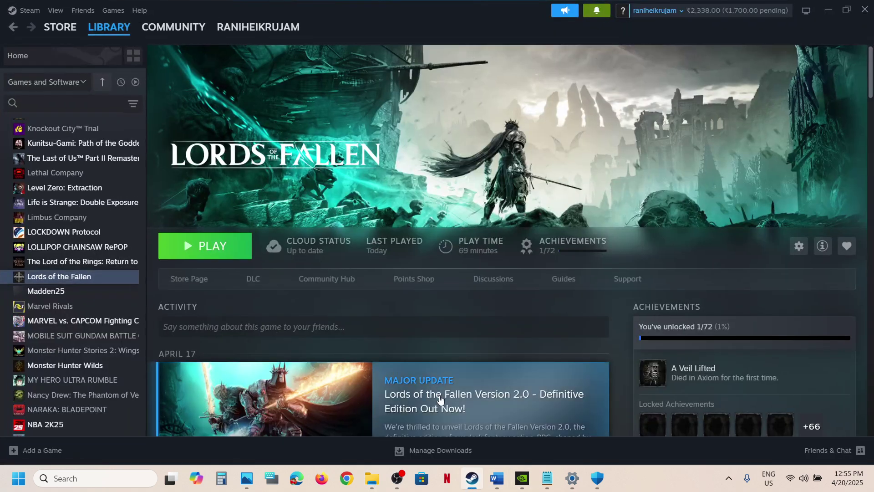
# Run UninstallAntiCheat as administrator again from the game folder, then return to Steam.
pyautogui.click(475, 476)
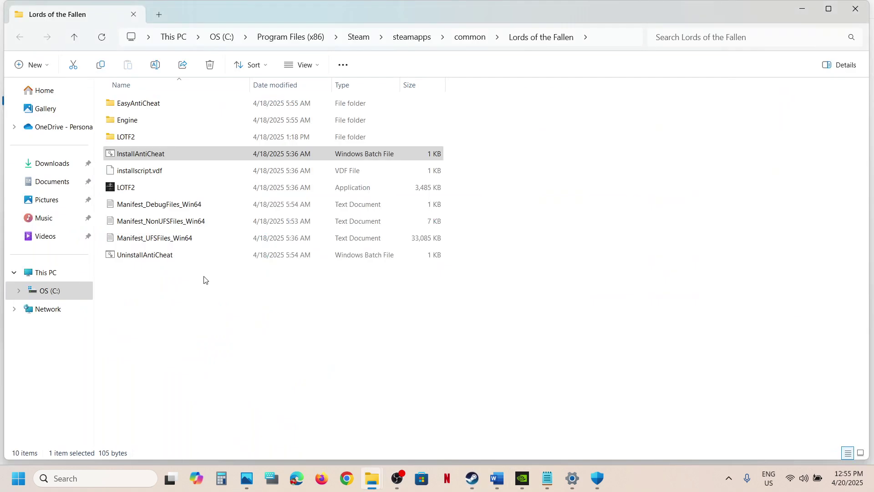
pyautogui.click(145, 260)
pyautogui.rightClick(162, 261)
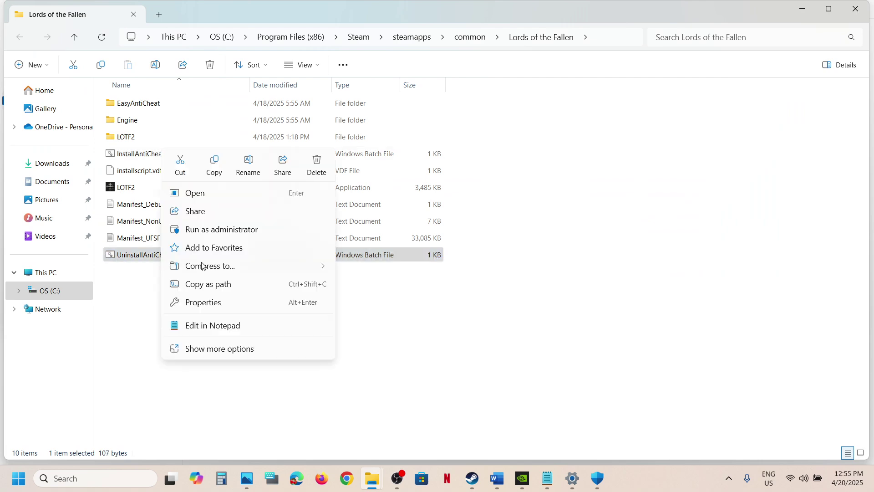
pyautogui.click(234, 230)
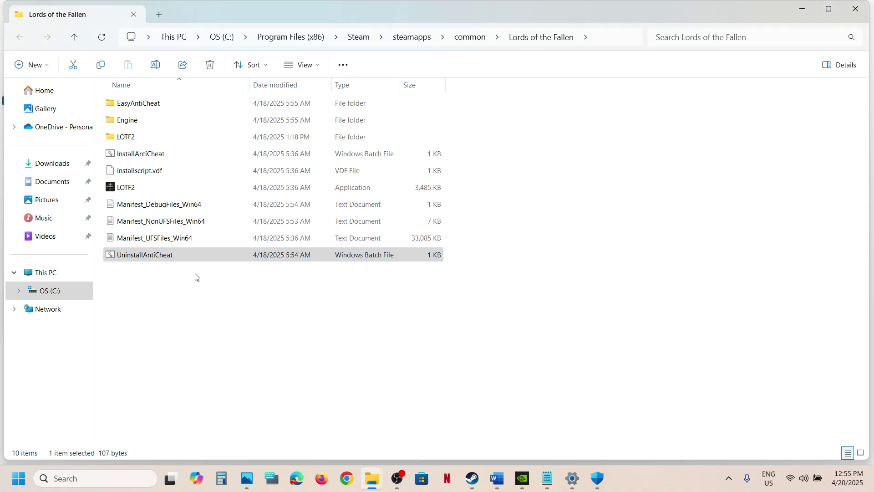
pyautogui.click(471, 478)
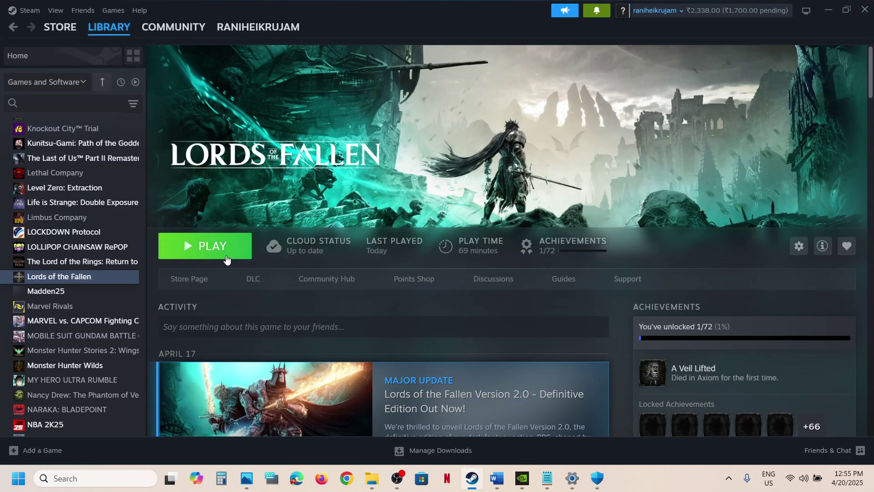
# Launch Lords of the Fallen, let Easy Anti-Cheat initialize, then exit the game and confirm.
pyautogui.click(228, 258)
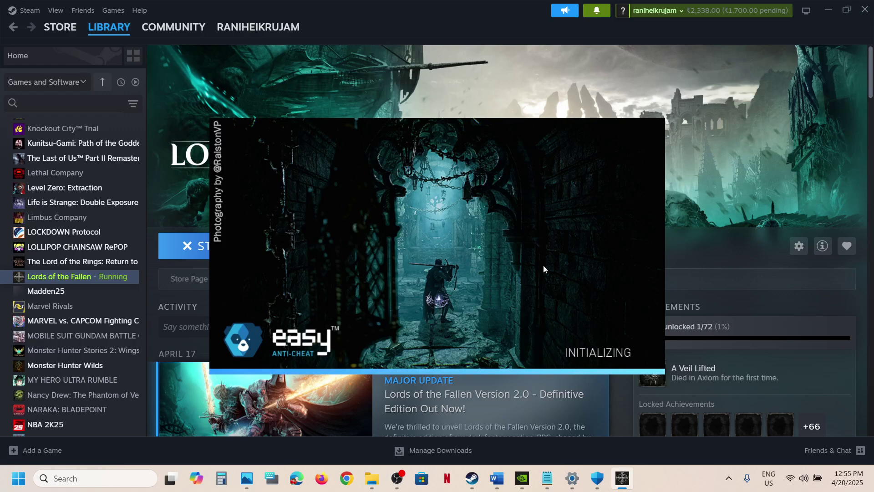
pyautogui.click(197, 262)
pyautogui.click(402, 264)
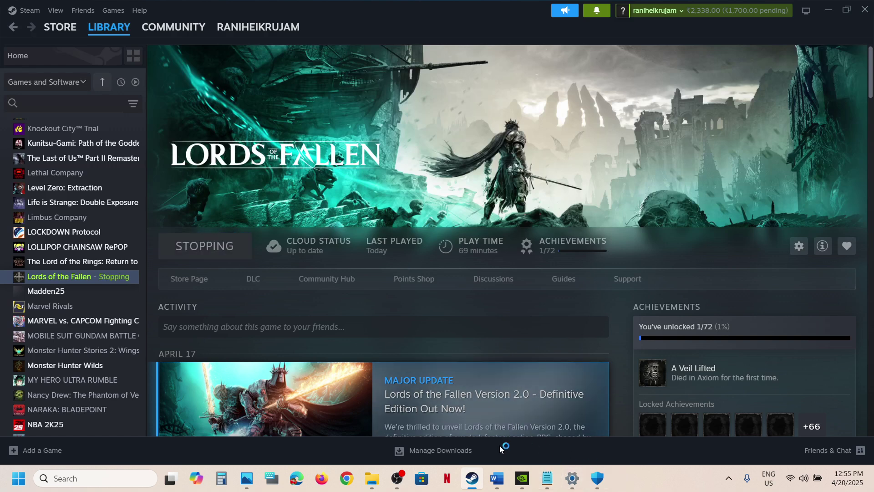
# Highlight the EasyAntiCheat_EOS_Setup instruction in the Word notes, then go back to Steam.
pyautogui.click(498, 478)
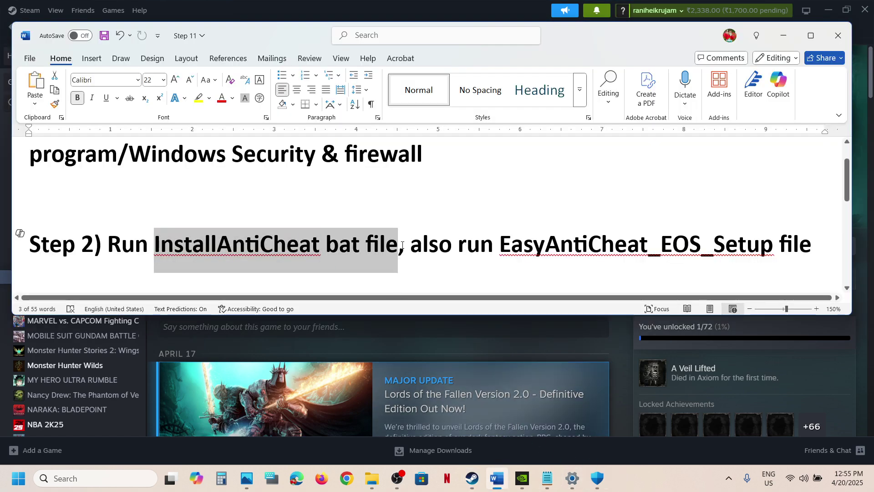
pyautogui.moveTo(418, 245); pyautogui.dragTo(774, 245)
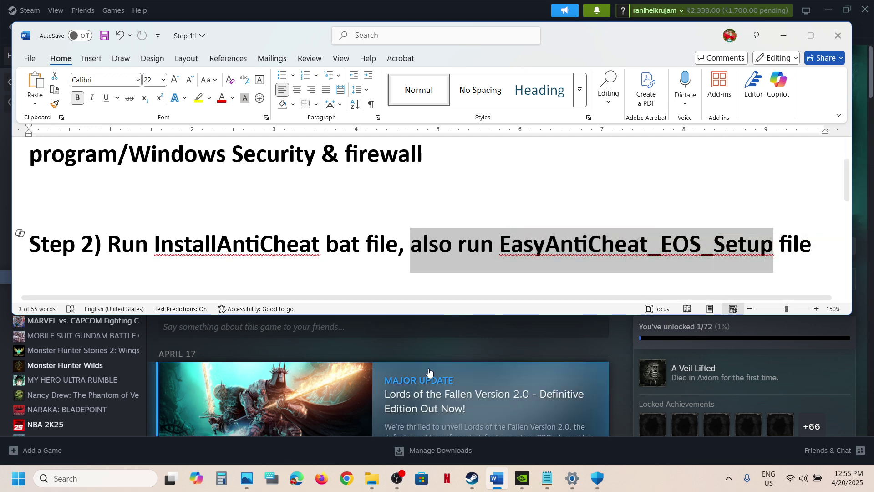
pyautogui.click(370, 323)
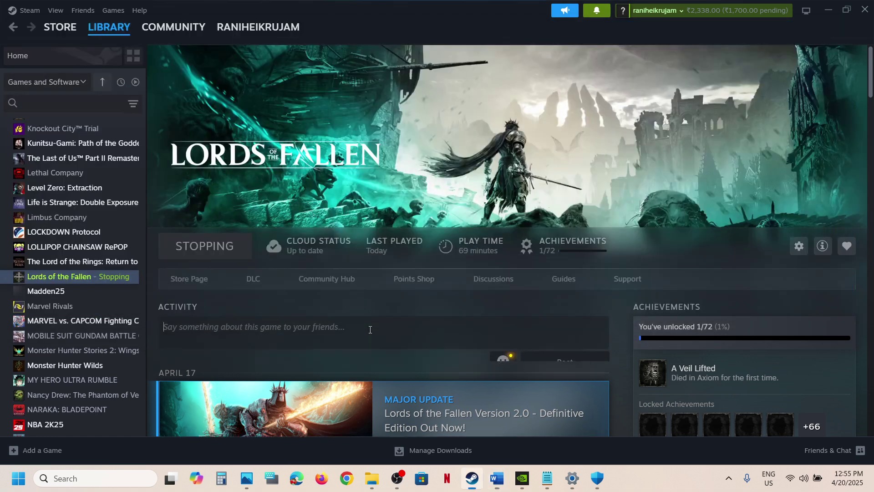
# Browse the game's local files, open EasyAntiCheat and run EasyAntiCheat_EOS_Setup as administrator.
pyautogui.rightClick(74, 275)
pyautogui.moveTo(110, 323)
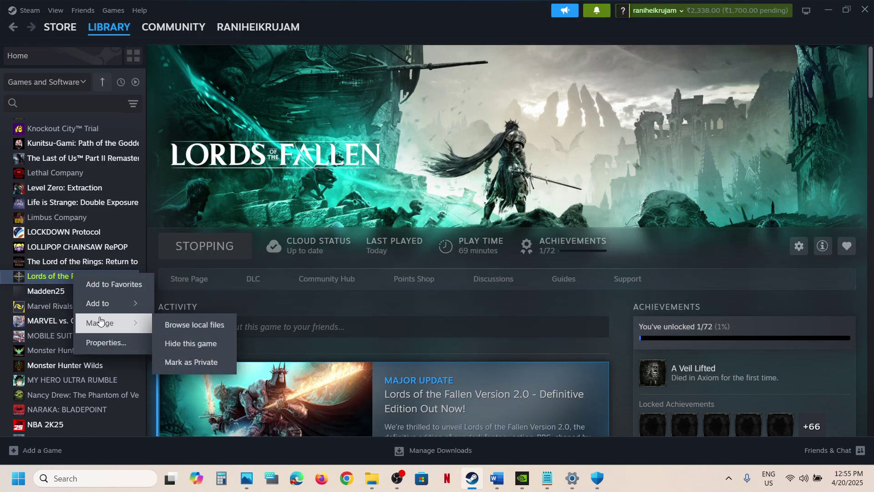
pyautogui.click(181, 327)
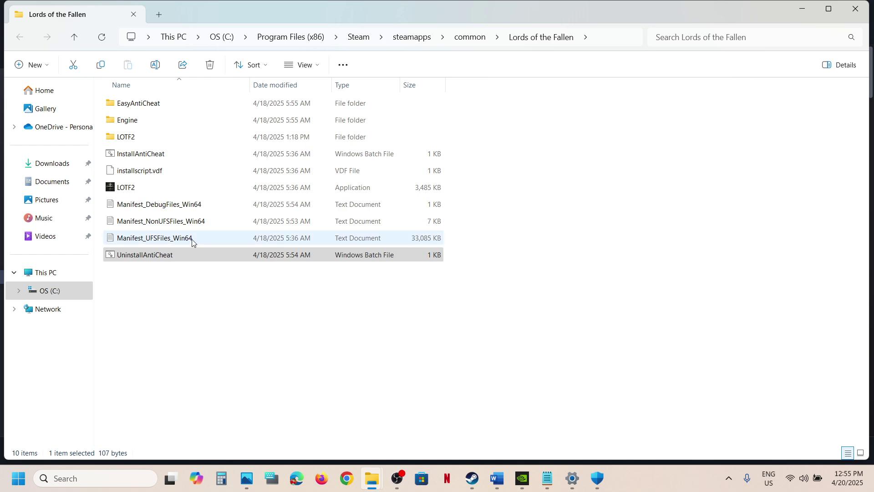
pyautogui.doubleClick(131, 104)
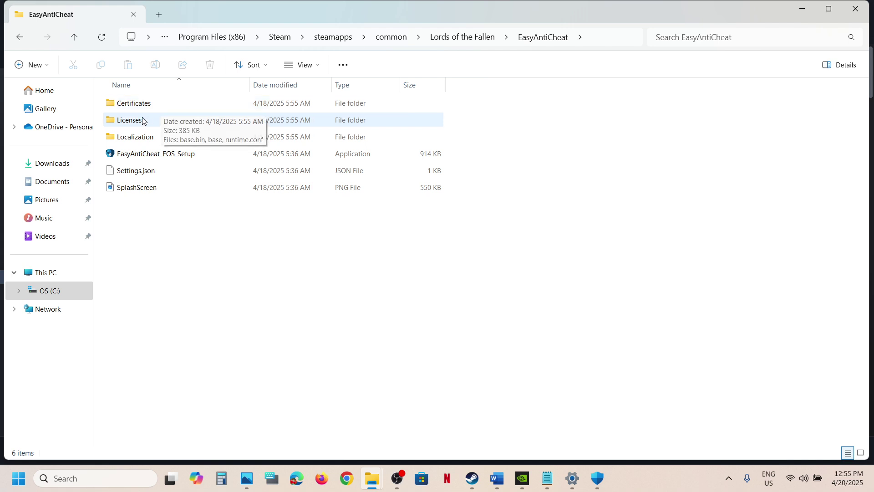
pyautogui.click(134, 156)
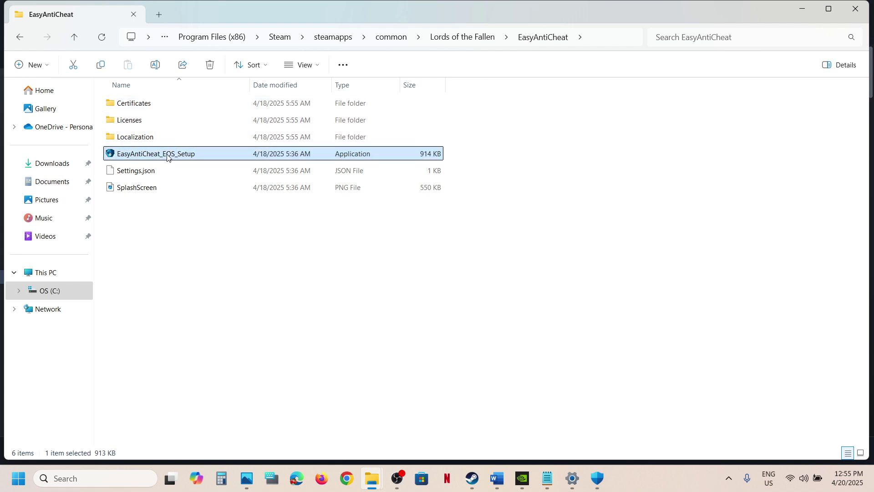
pyautogui.rightClick(168, 156)
pyautogui.click(235, 206)
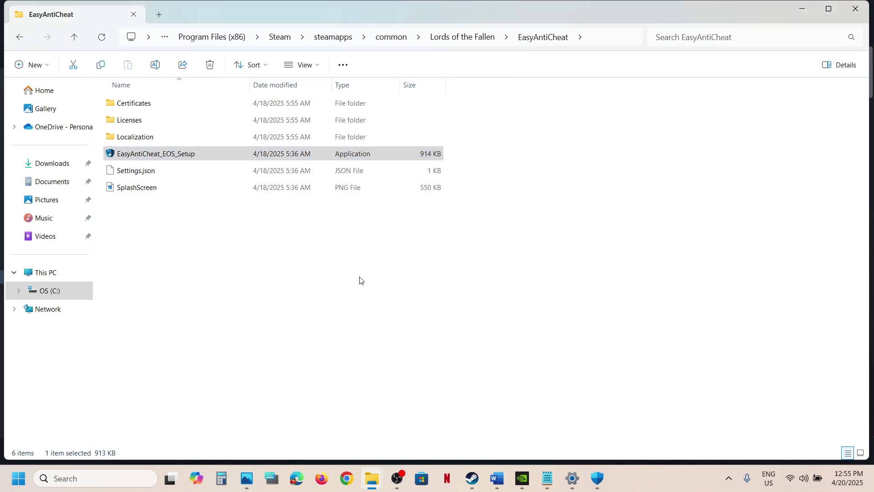
pyautogui.click(472, 478)
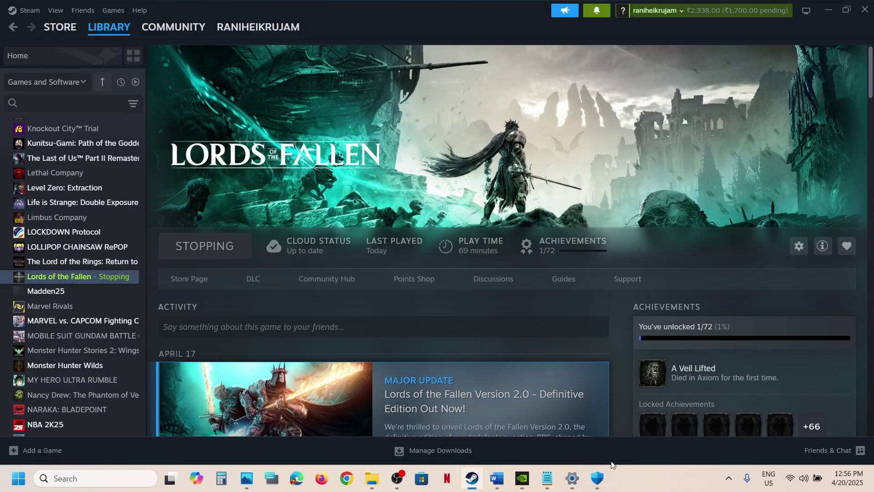
pyautogui.moveTo(501, 468)
pyautogui.click(494, 434)
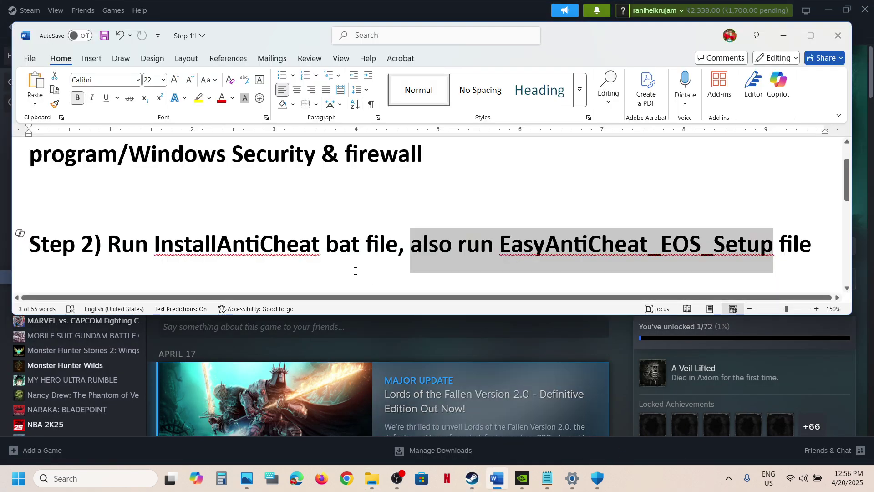
pyautogui.scroll(-3, 356, 270)
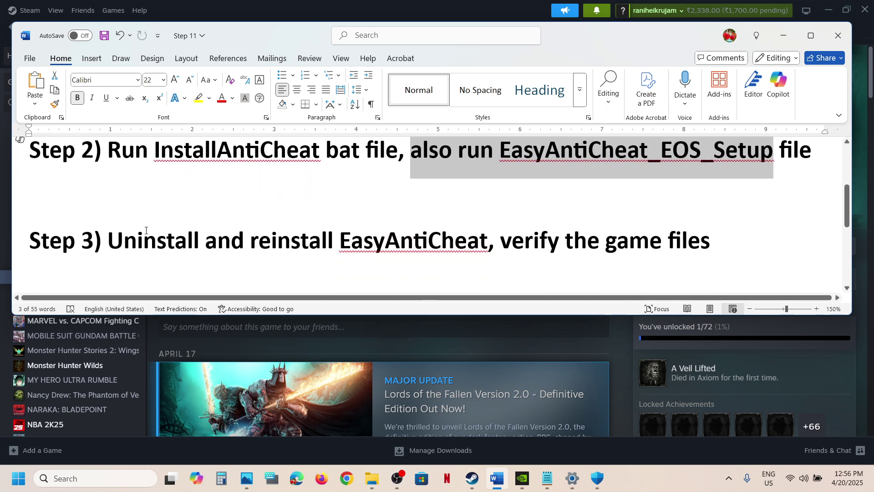
pyautogui.moveTo(127, 238); pyautogui.dragTo(488, 241)
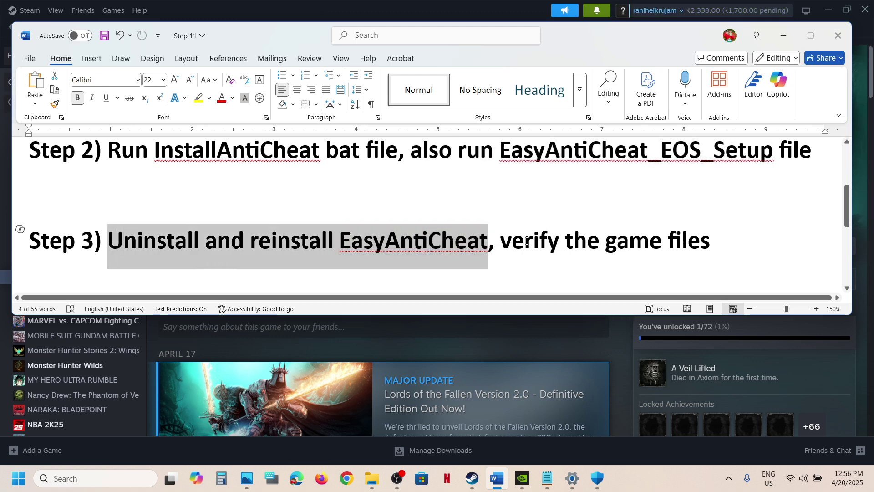
pyautogui.moveTo(526, 241); pyautogui.dragTo(710, 241)
pyautogui.click(583, 340)
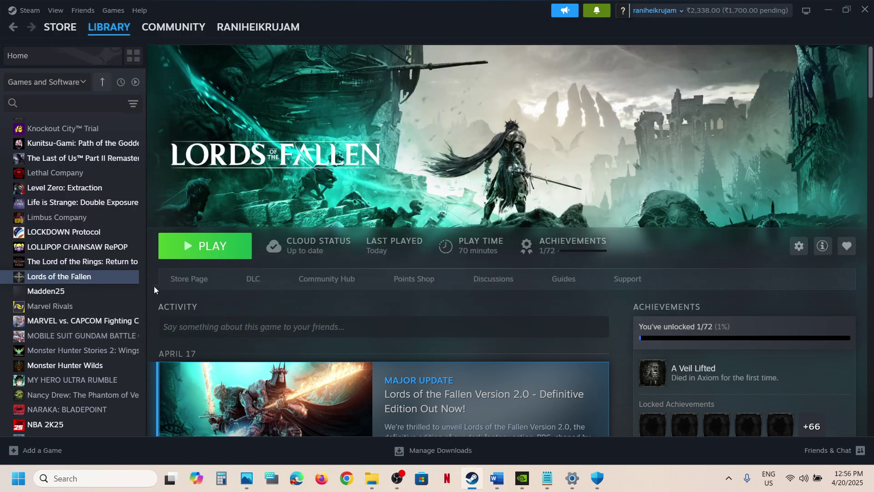
# Start Verify integrity of game files from Lords of the Fallen's Properties > Installed Files.
pyautogui.rightClick(82, 277)
pyautogui.moveTo(119, 348)
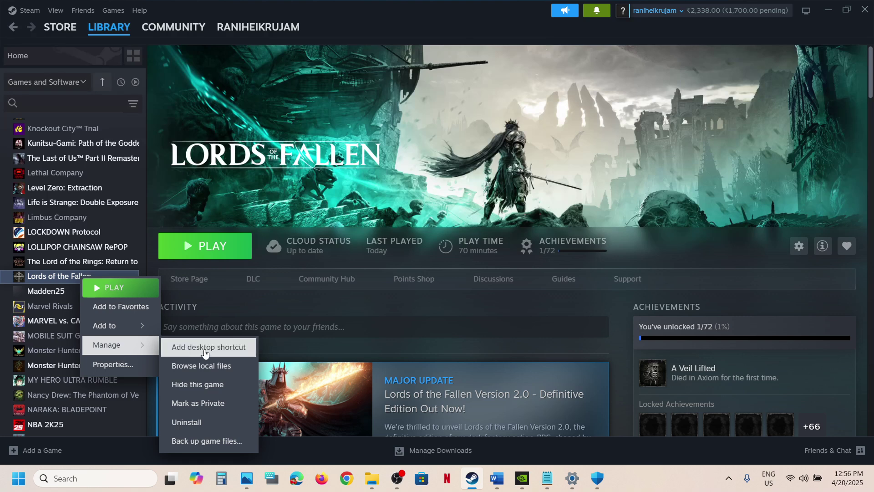
pyautogui.click(117, 364)
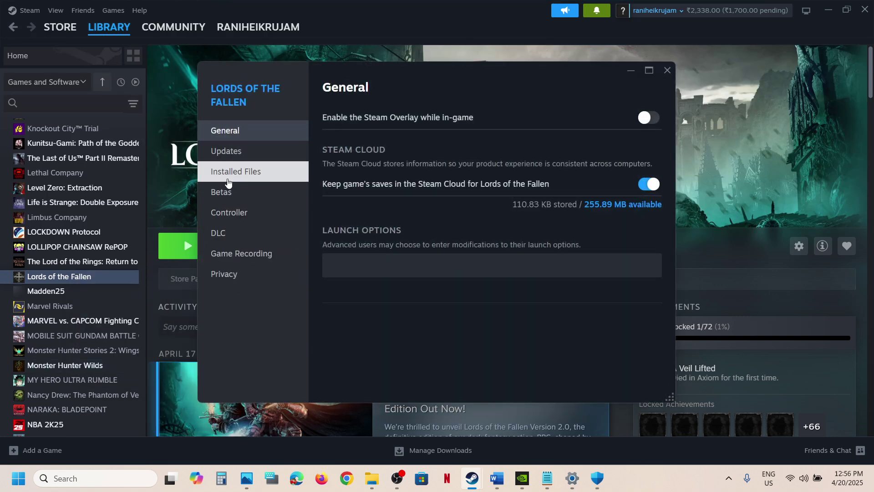
pyautogui.click(228, 181)
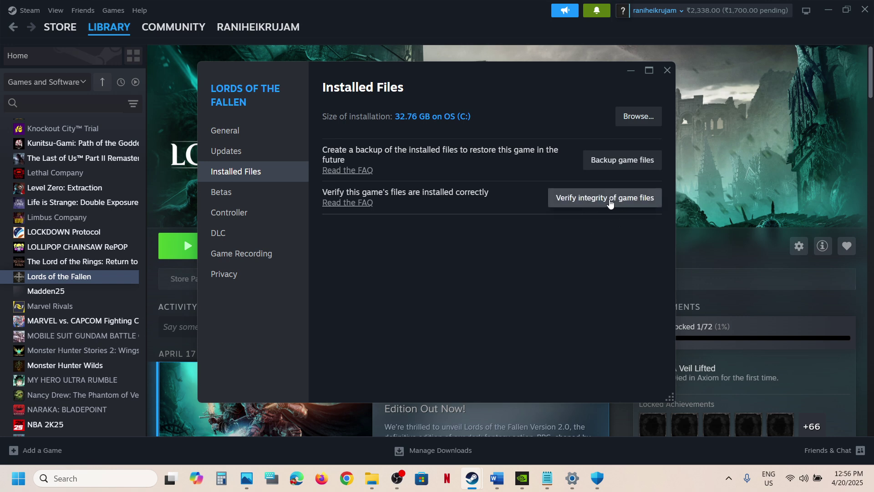
pyautogui.click(622, 203)
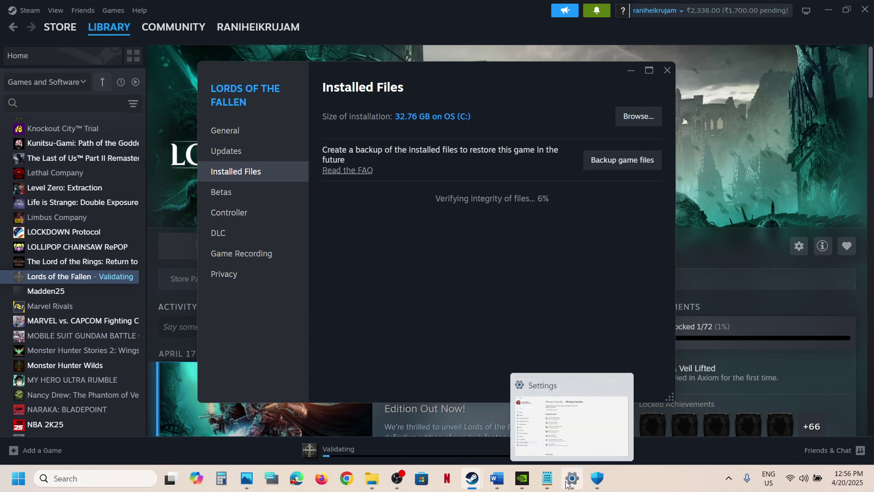
pyautogui.click(502, 482)
# Read Step 4 in the Word guide, then bring Steam's library page, validating at 20%, forward.
pyautogui.scroll(-5, 399, 170)
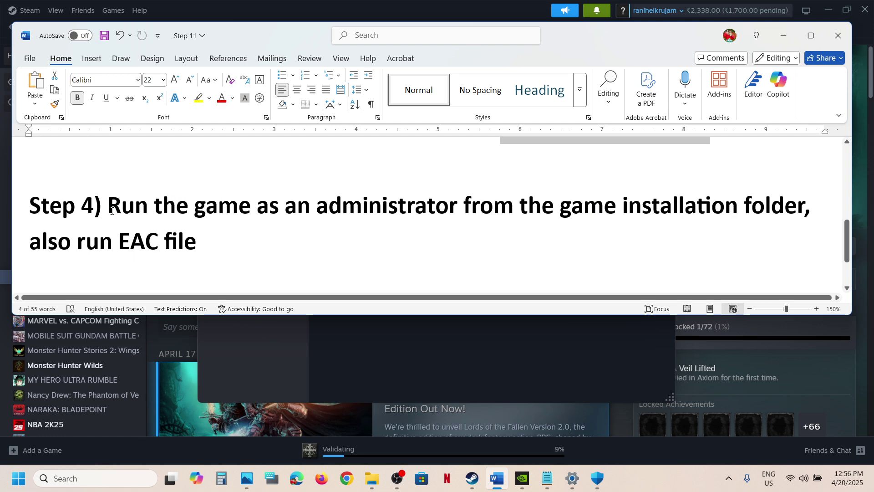
pyautogui.moveTo(111, 211); pyautogui.dragTo(293, 224)
pyautogui.scroll(-1, 295, 224)
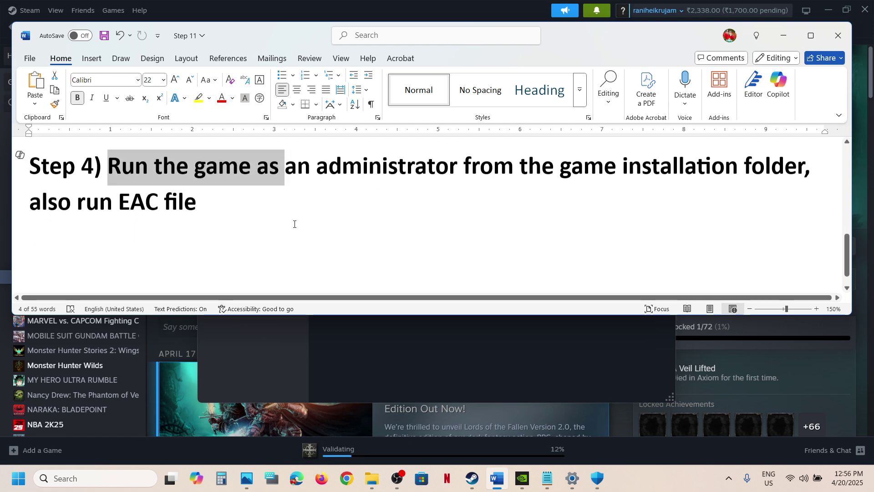
pyautogui.scroll(-1, 295, 224)
pyautogui.scroll(1, 431, 262)
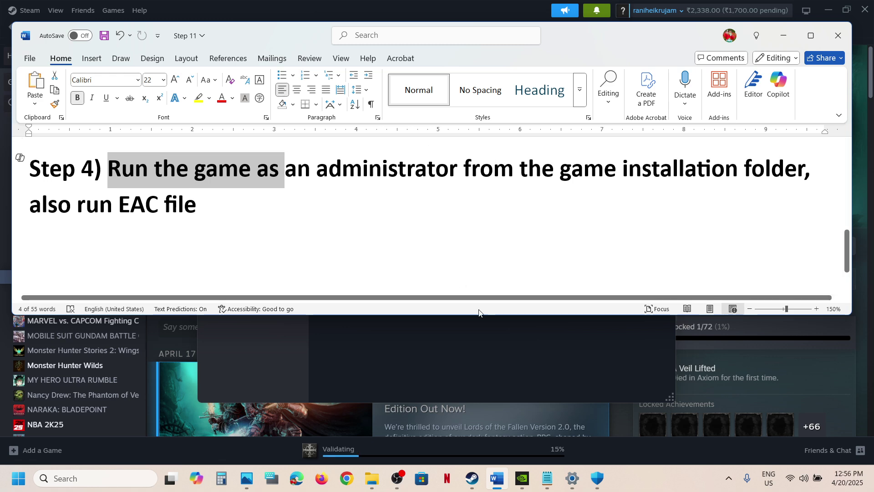
pyautogui.click(504, 355)
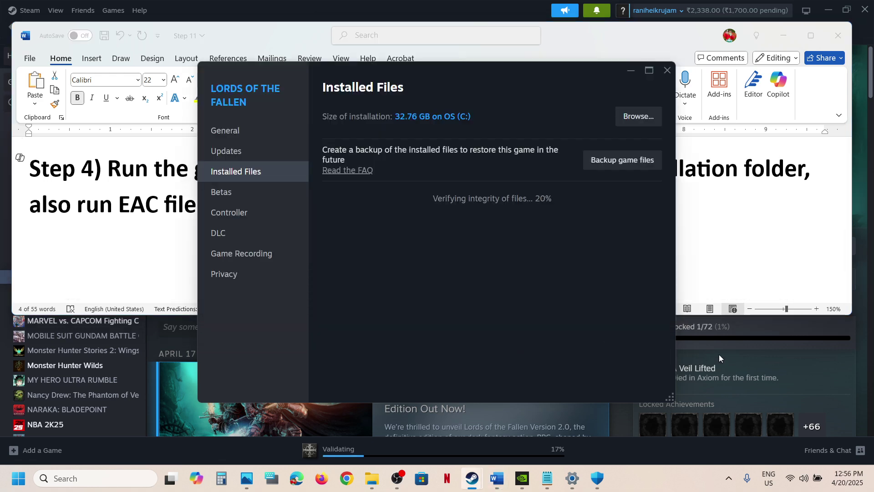
pyautogui.click(720, 354)
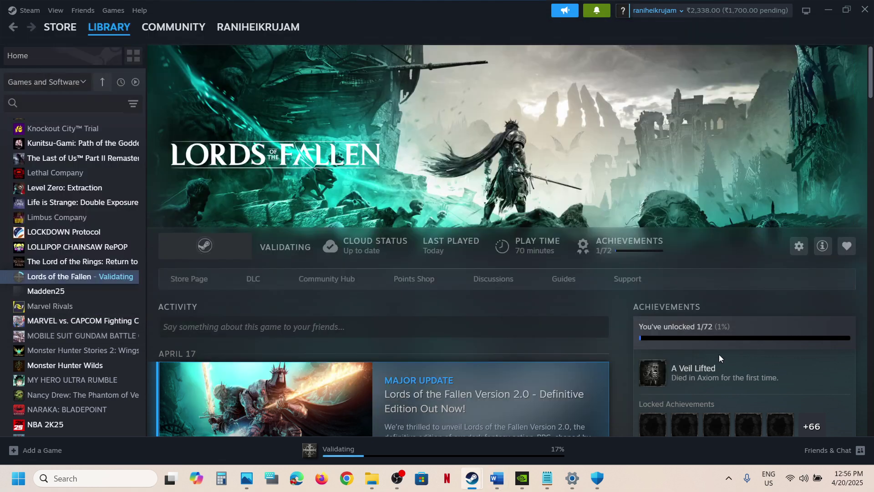
# Open Lords of the Fallen's local installation folder from Steam's Manage menu.
pyautogui.rightClick(102, 281)
pyautogui.moveTo(140, 340)
pyautogui.click(233, 344)
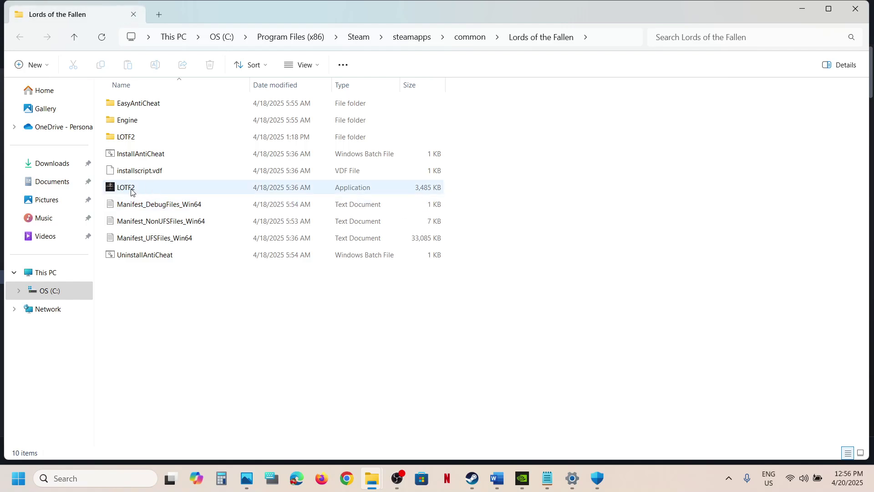
pyautogui.rightClick(167, 189)
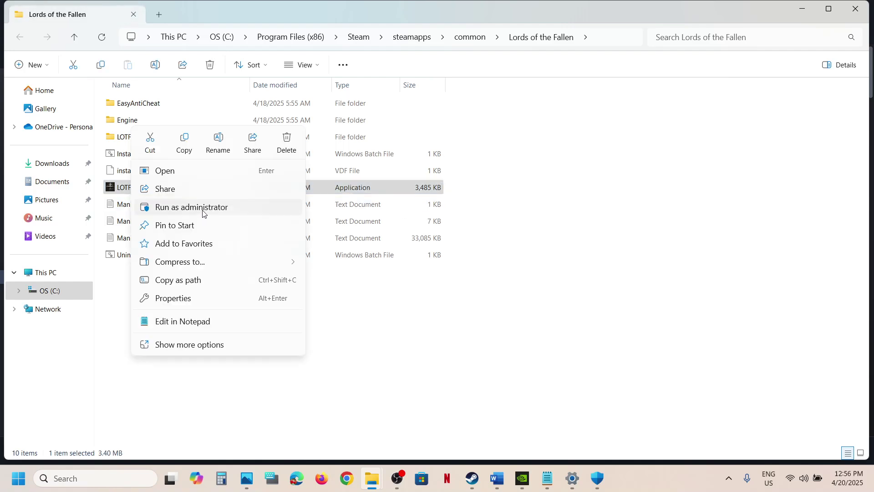
pyautogui.click(114, 304)
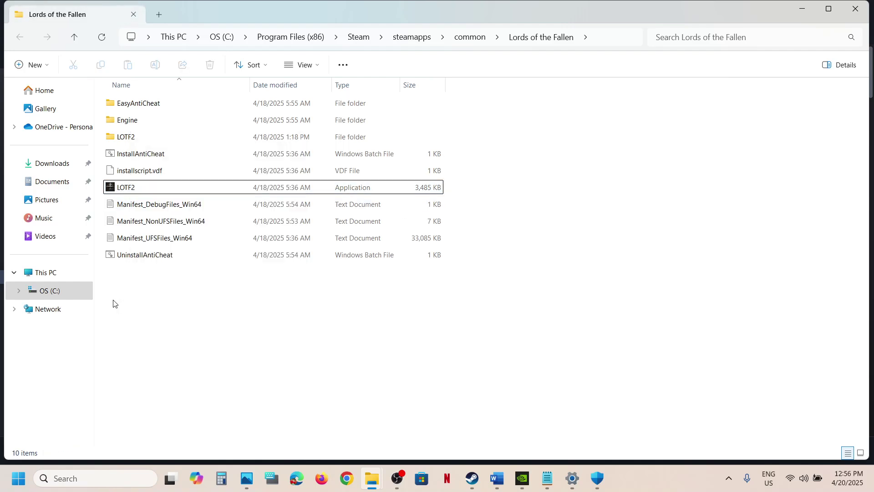
# Navigate to LOTF2\Binaries\Win64 and bring up LOTF2-Win64-Shipping's actions, then check on Steam.
pyautogui.doubleClick(126, 136)
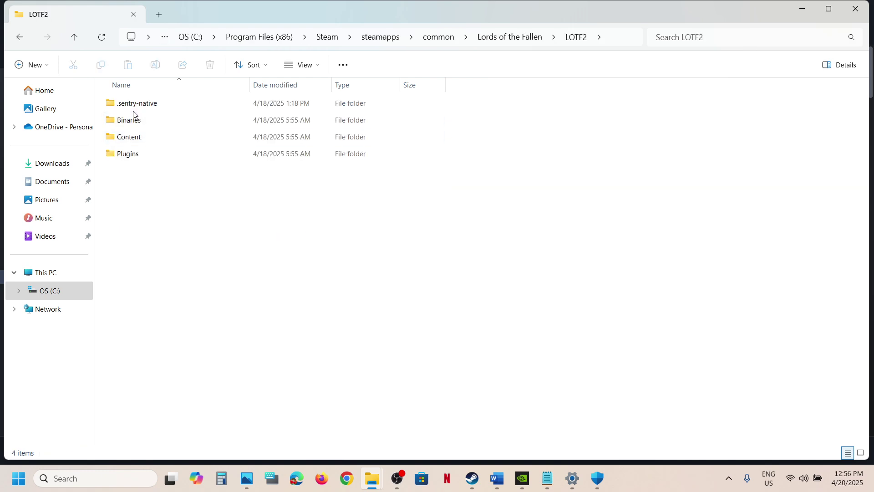
pyautogui.doubleClick(133, 120)
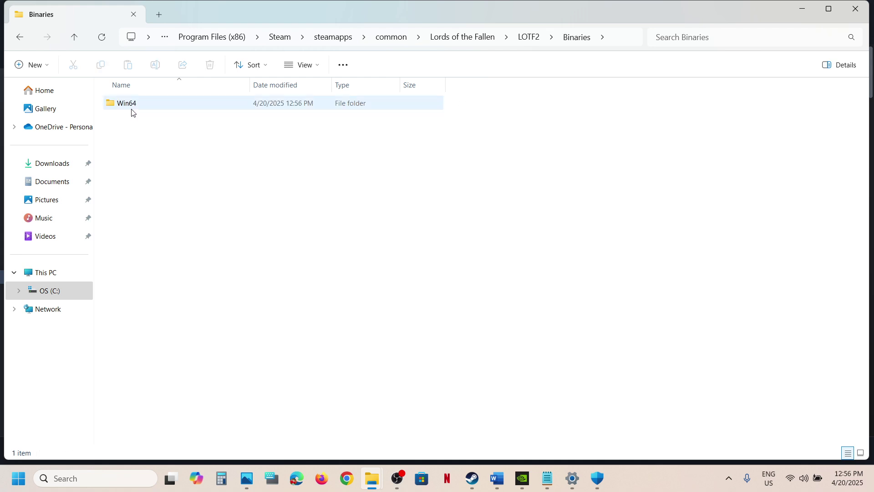
pyautogui.doubleClick(132, 110)
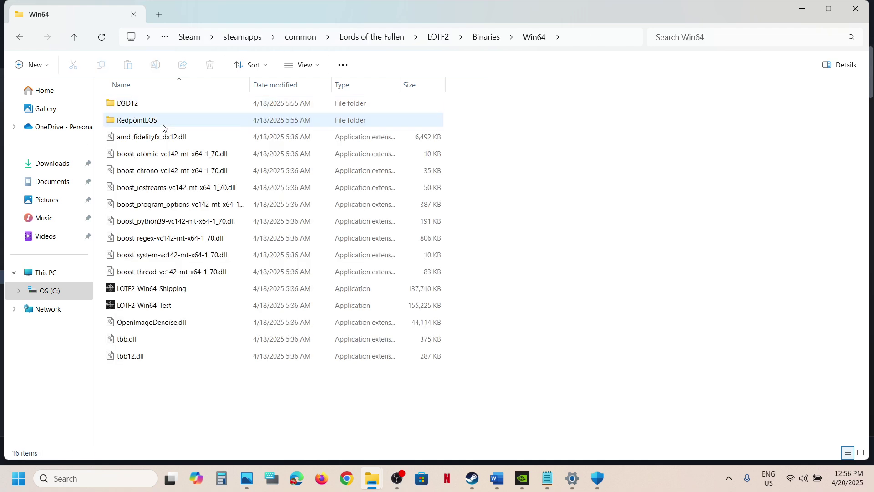
pyautogui.rightClick(154, 288)
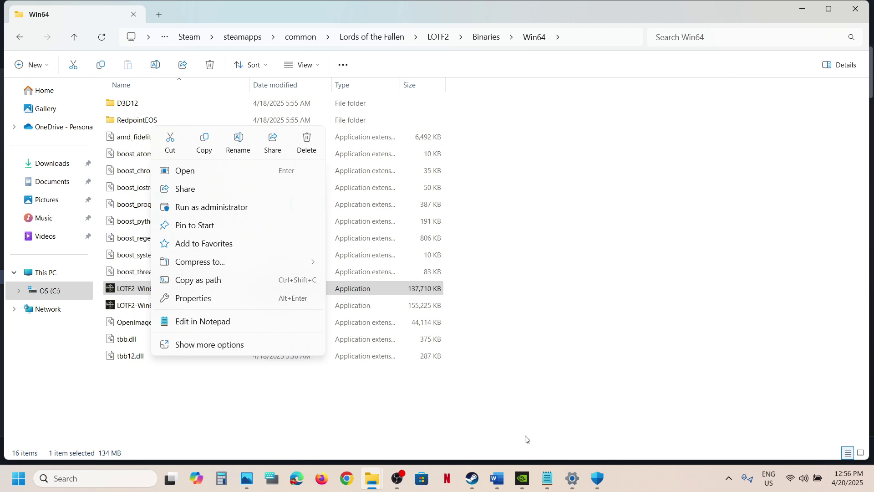
pyautogui.click(472, 478)
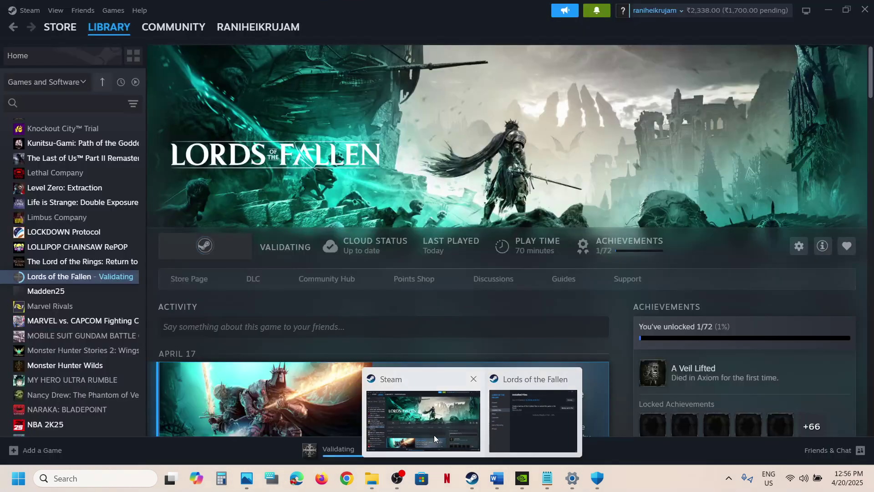